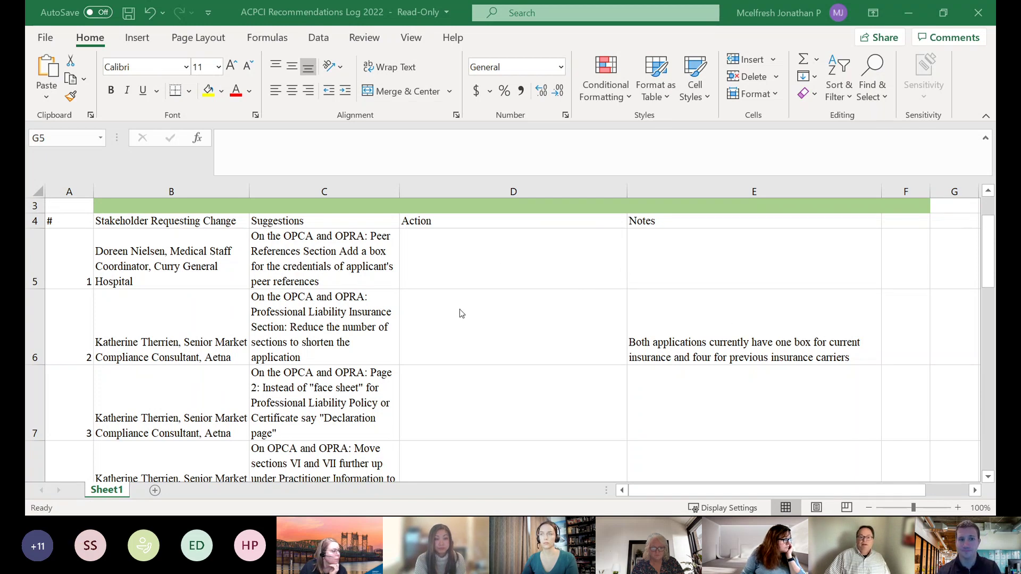
Enter "Vote to approve" as the action for suggestion 1, adding a credentials box for peer references (cell D5).
{"action": "left_click", "coordinate": [451, 271]}
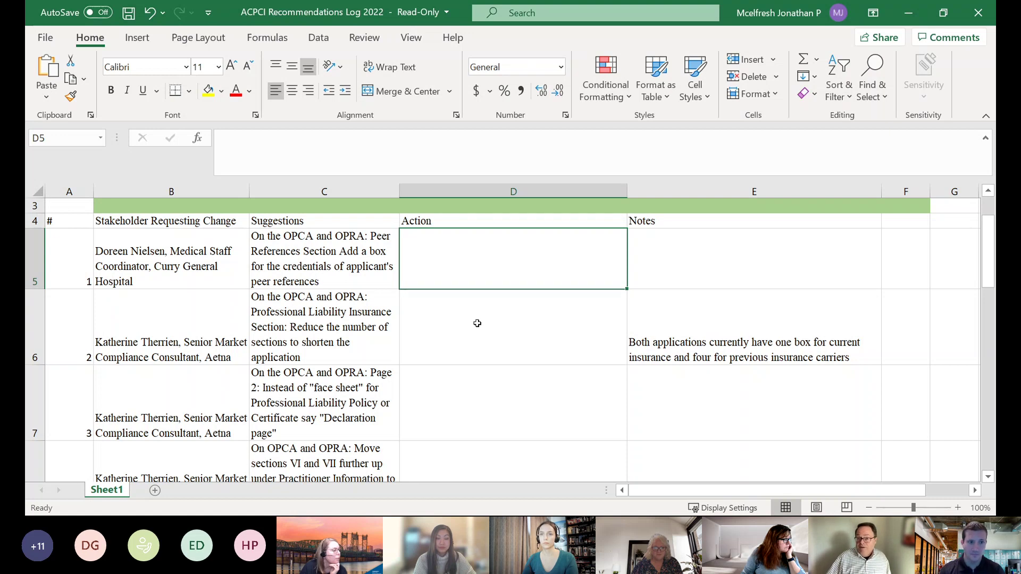
{"action": "left_click", "coordinate": [467, 369]}
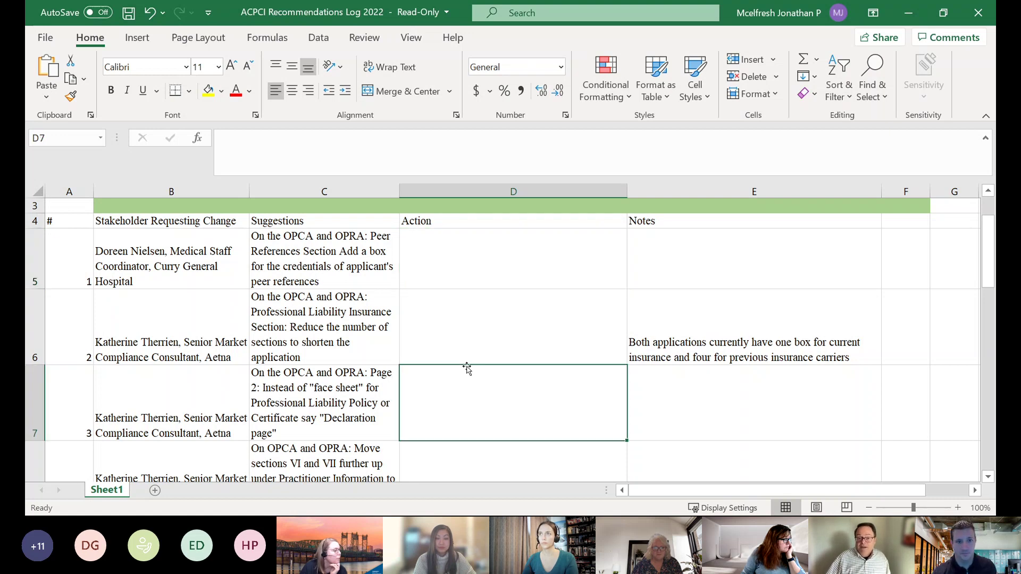
{"action": "left_click", "coordinate": [442, 279]}
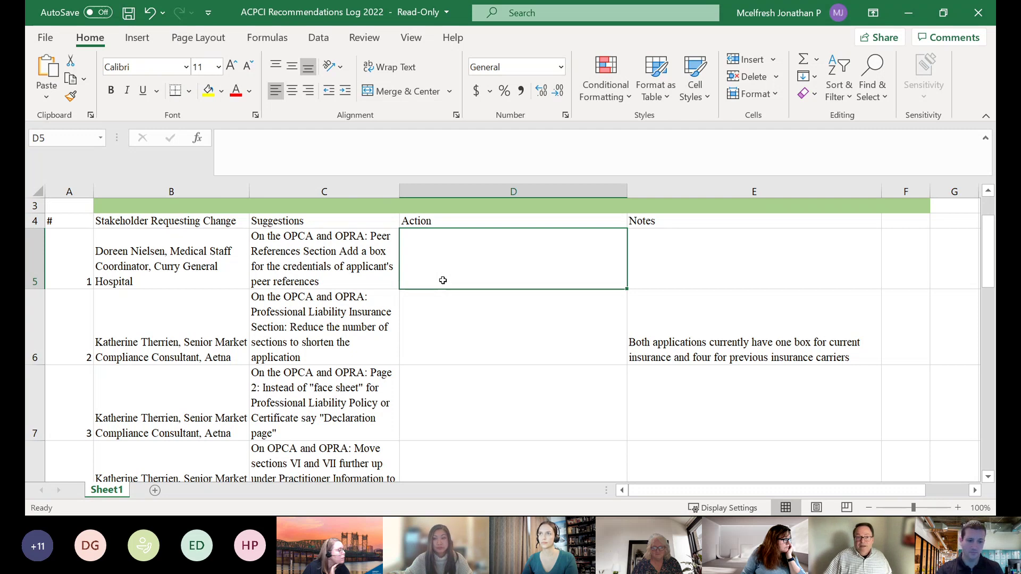
{"action": "type", "text": "Vote to ap"}
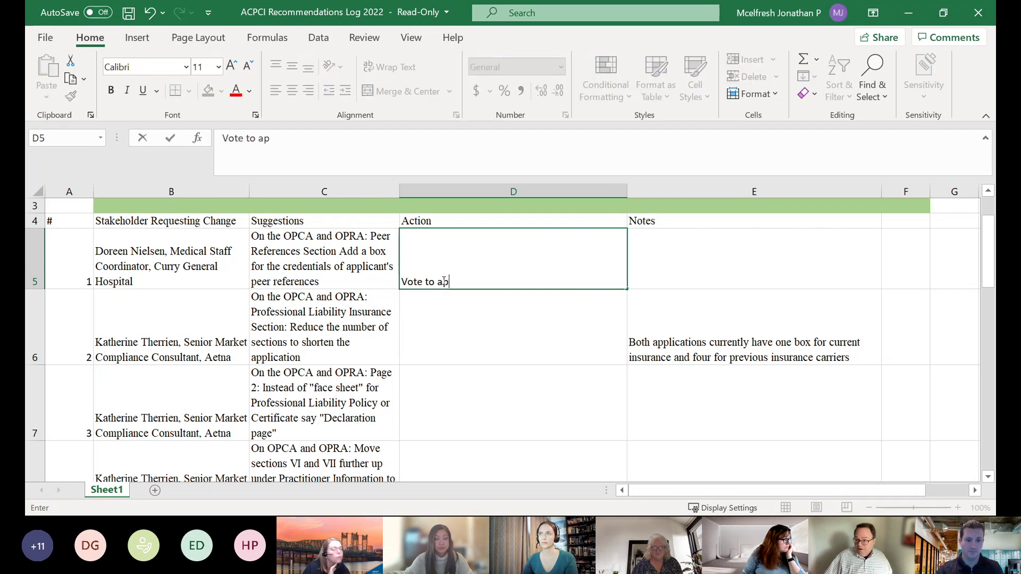
{"action": "type", "text": "prove"}
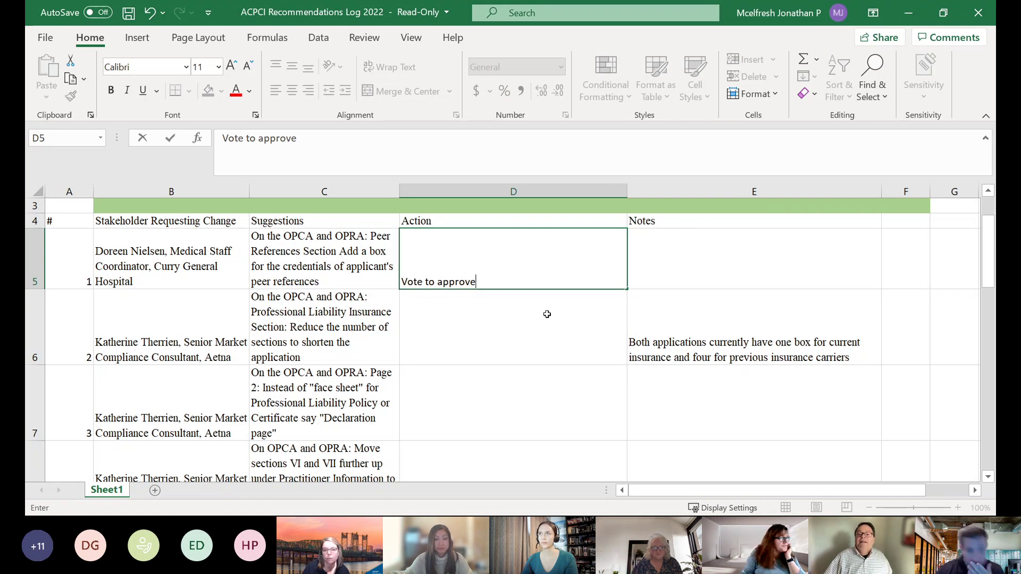
{"action": "left_click", "coordinate": [480, 337]}
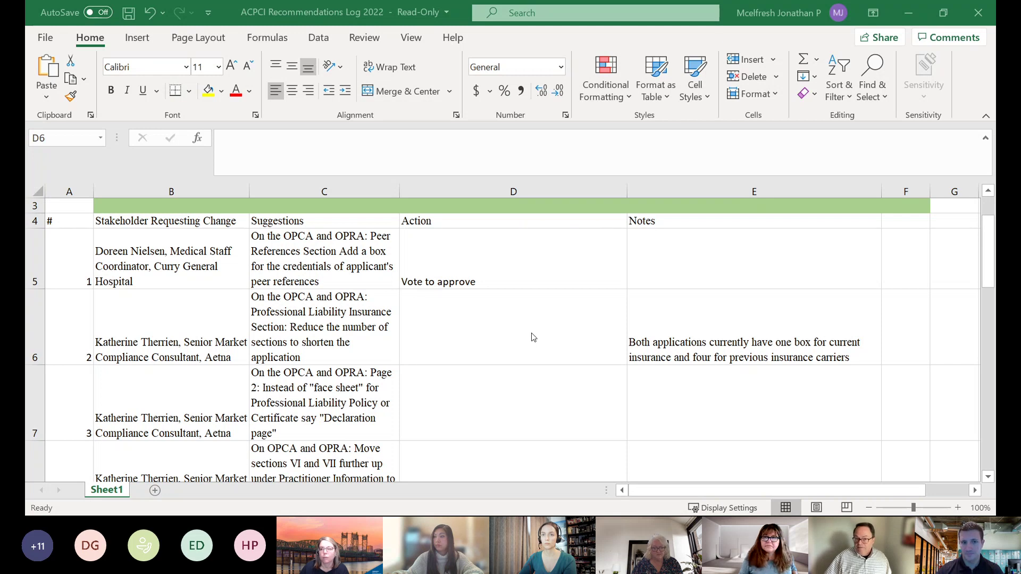
Enter "Vote to deny" as the action for suggestion 2, reducing the Professional Liability Insurance sections (cell D6).
{"action": "left_click", "coordinate": [484, 335]}
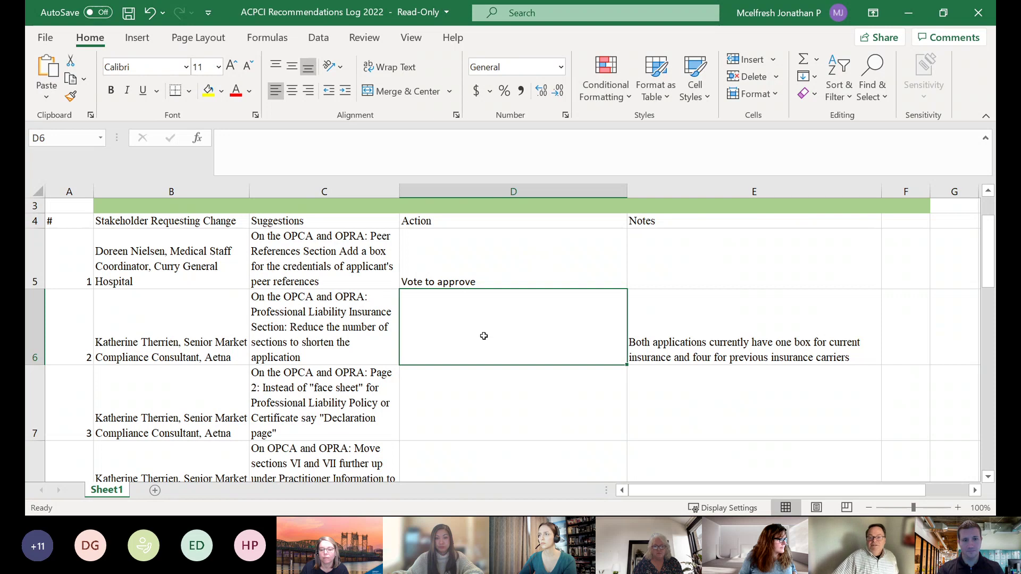
{"action": "type", "text": "Vote to deny"}
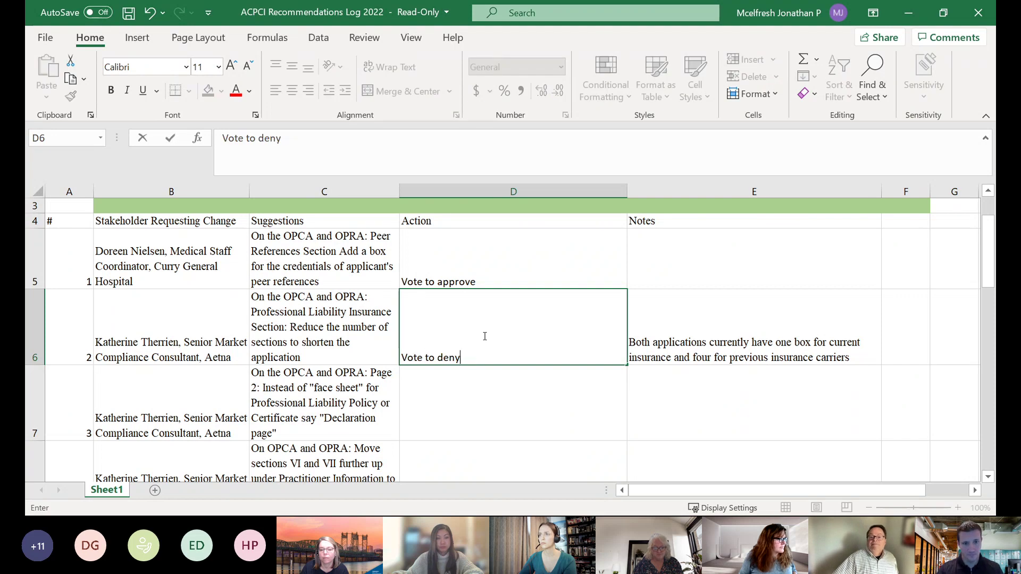
{"action": "left_click", "coordinate": [474, 410]}
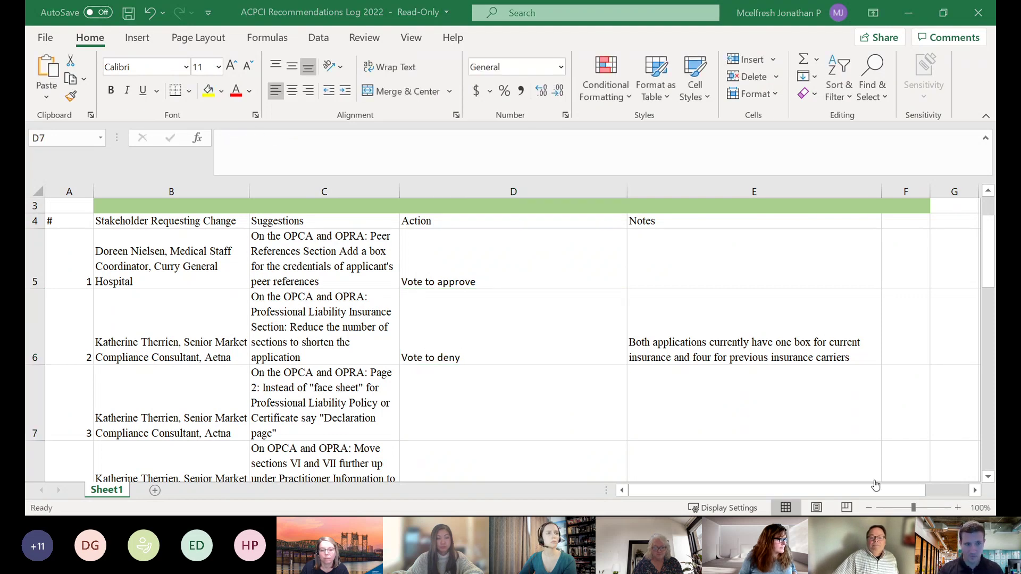
Enter "Voted to deny" as the action for suggestion 3, the "Declaration page" wording (cell D7).
{"action": "left_click", "coordinate": [994, 266]}
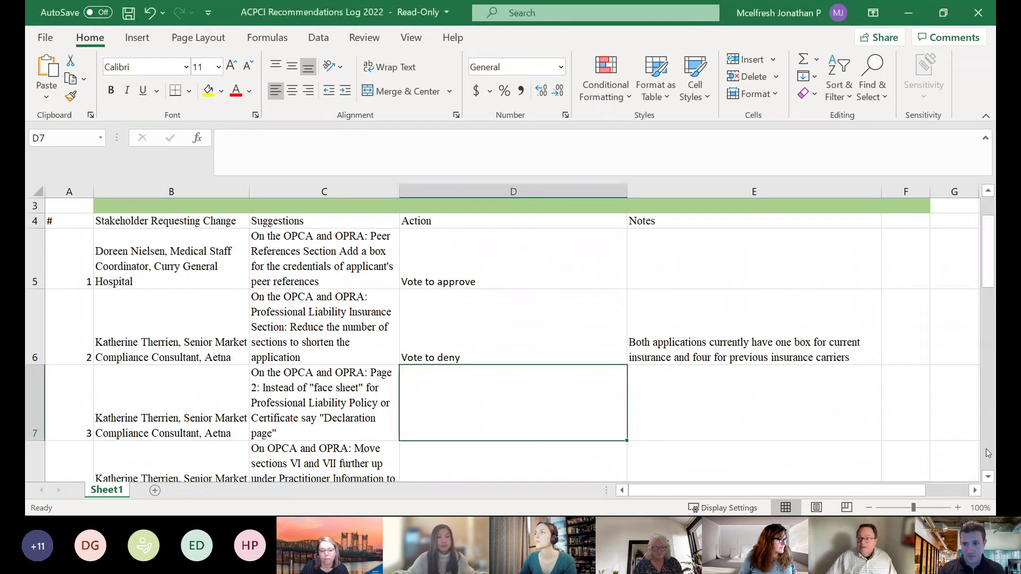
{"action": "left_click", "coordinate": [989, 478]}
{"action": "scroll", "coordinate": [988, 477], "scroll_direction": "down", "scroll_amount": 3}
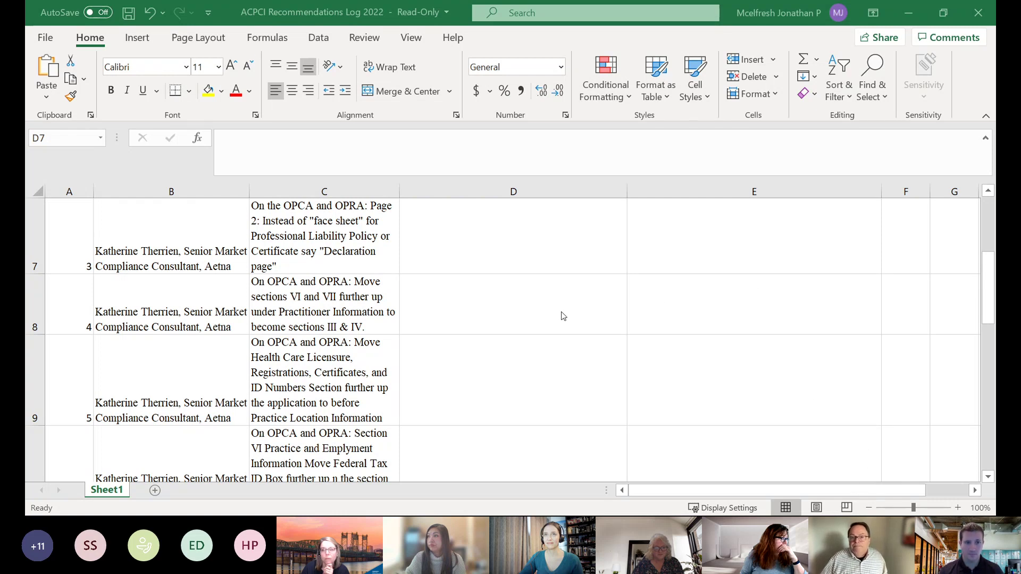
{"action": "left_click", "coordinate": [476, 243]}
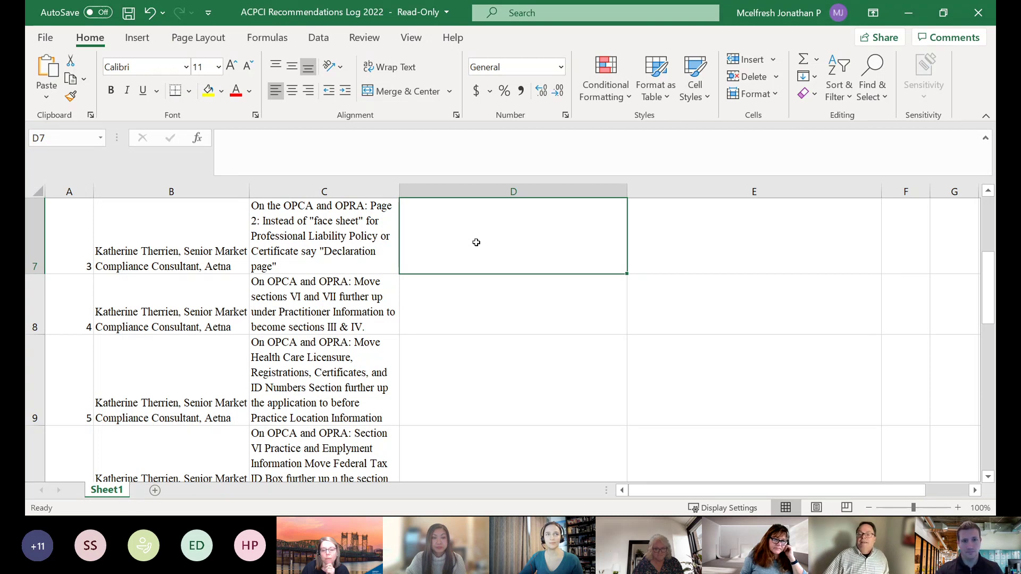
{"action": "type", "text": "V"}
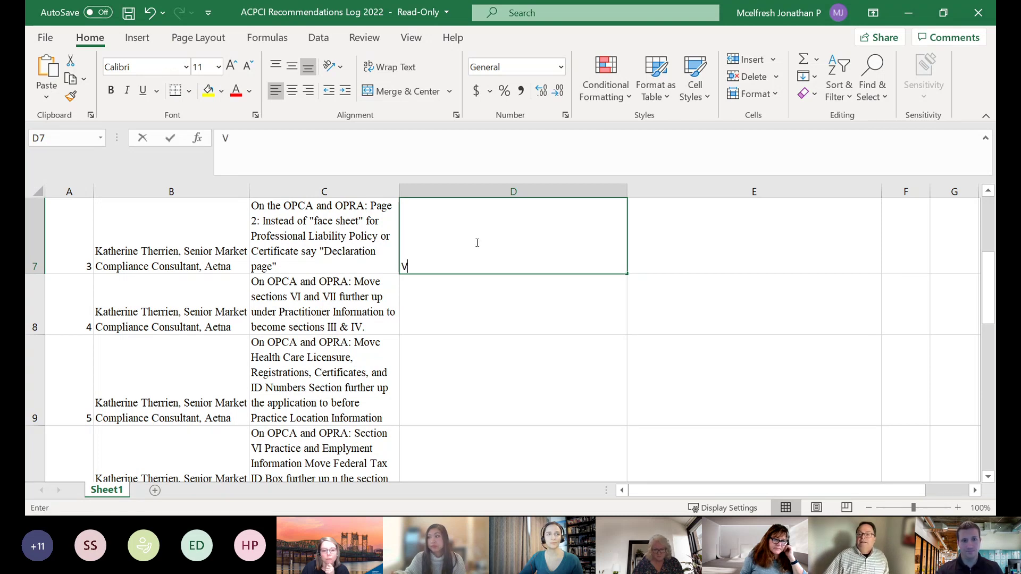
{"action": "type", "text": "oted to de"}
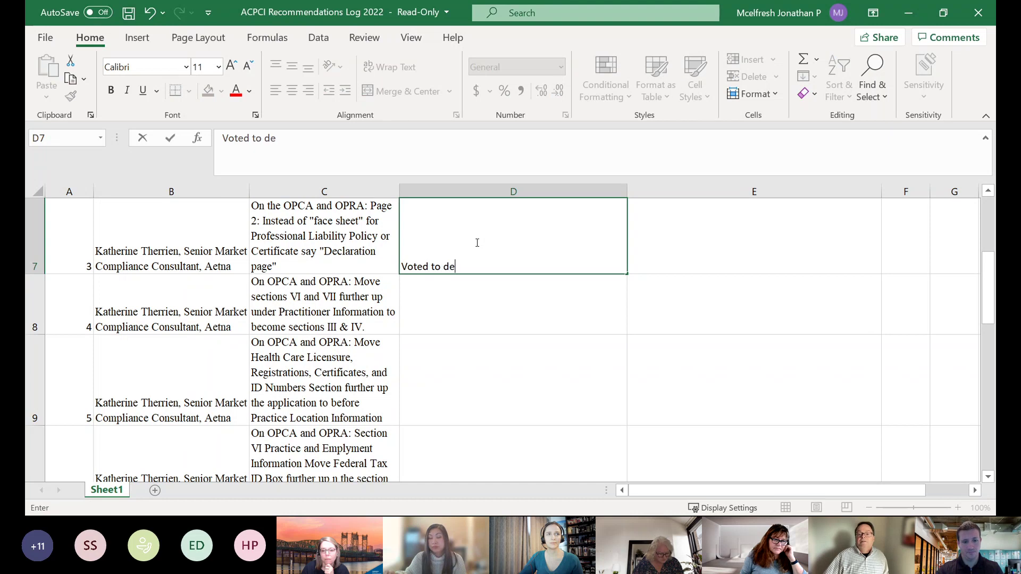
{"action": "type", "text": "ny"}
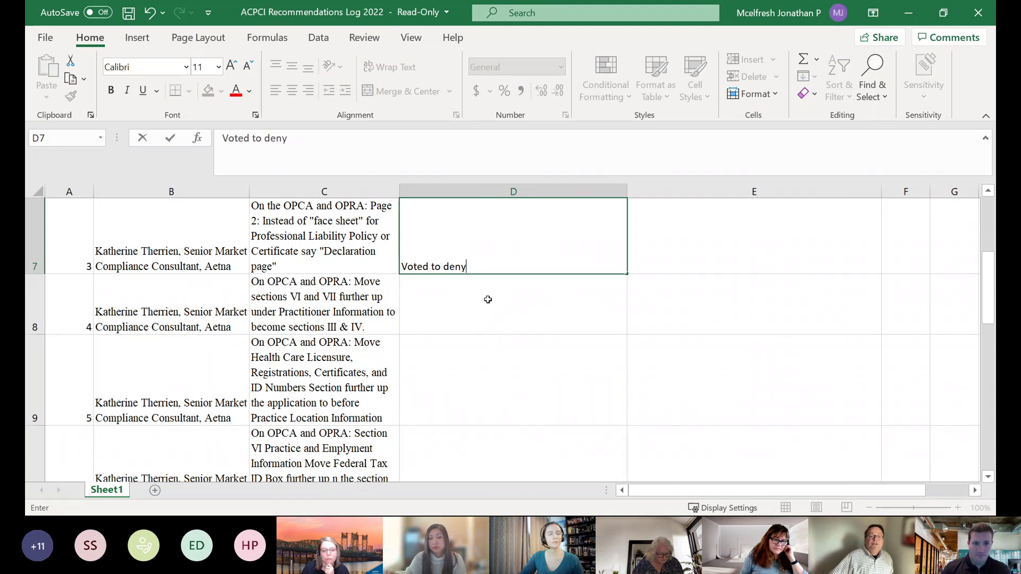
{"action": "key", "text": "Return"}
{"action": "left_click", "coordinate": [863, 483]}
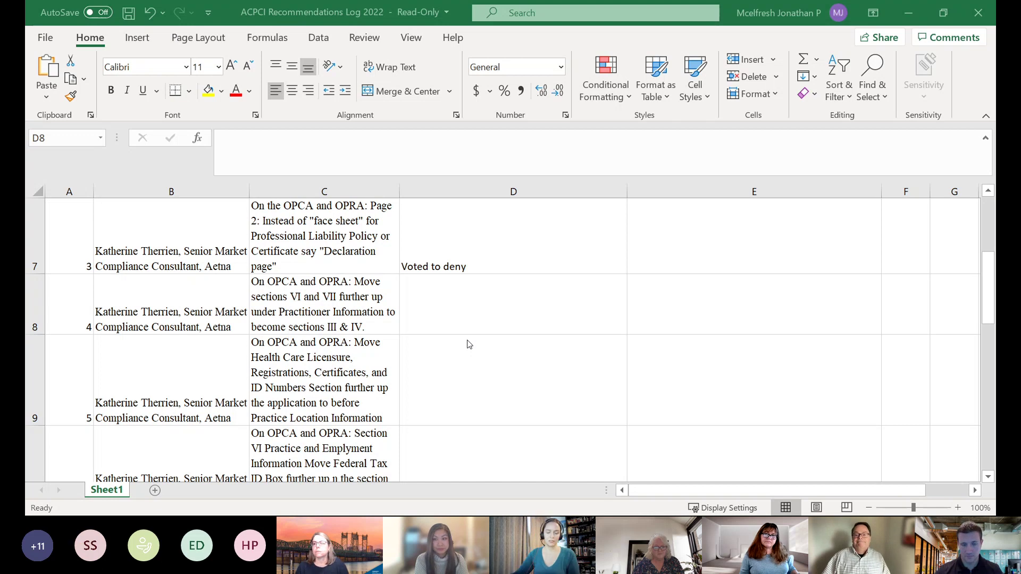
Record "Voted to deny" in cell D8 for suggestion 4, moving sections VI and VII further up.
{"action": "left_click", "coordinate": [476, 303]}
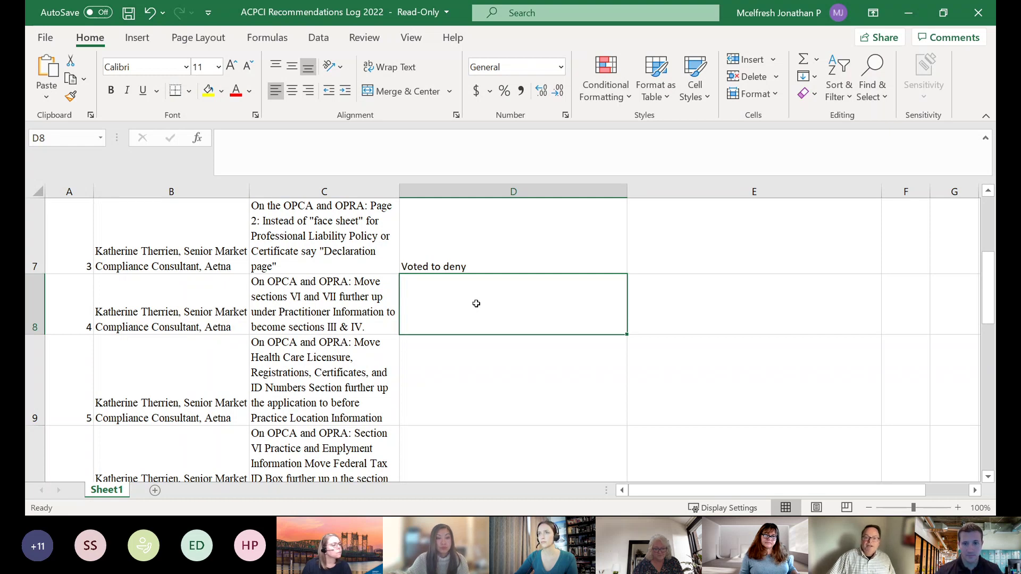
{"action": "type", "text": "Vot"}
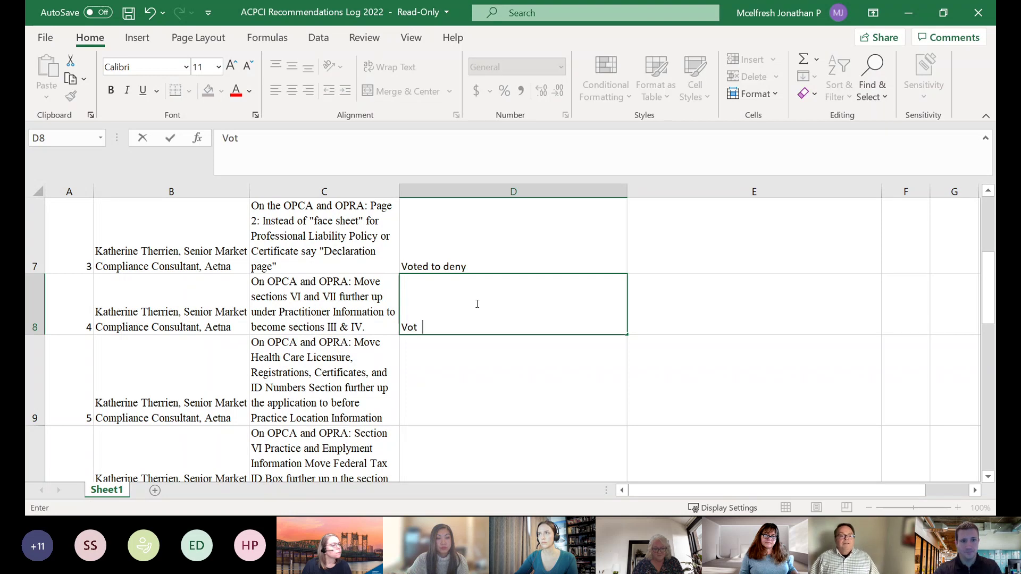
{"action": "type", "text": "ed to deny"}
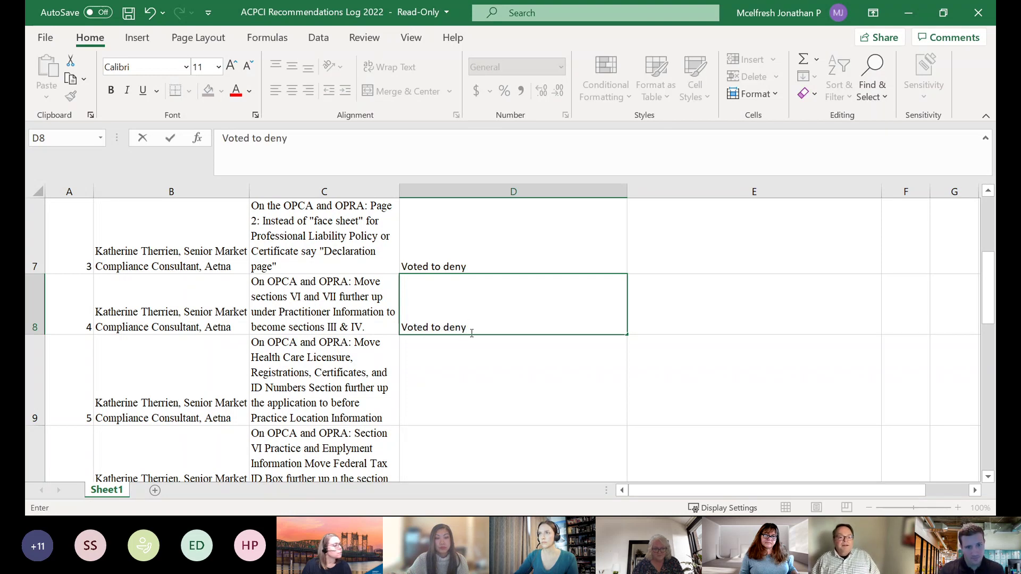
{"action": "left_click", "coordinate": [472, 391]}
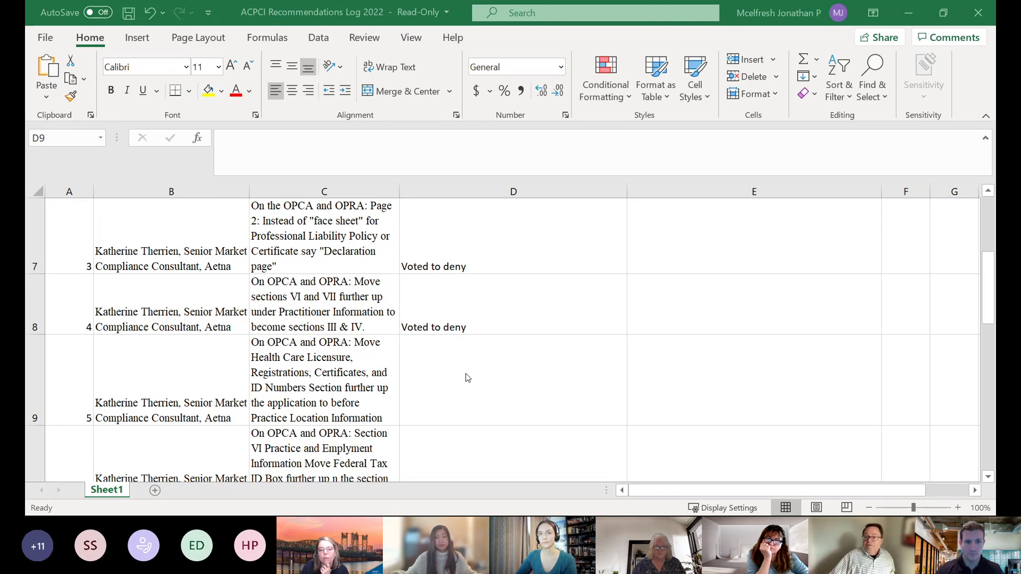
Enter "Voted to deny" in cells D9 and D10 for suggestions 5 and 6.
{"action": "left_click", "coordinate": [466, 374]}
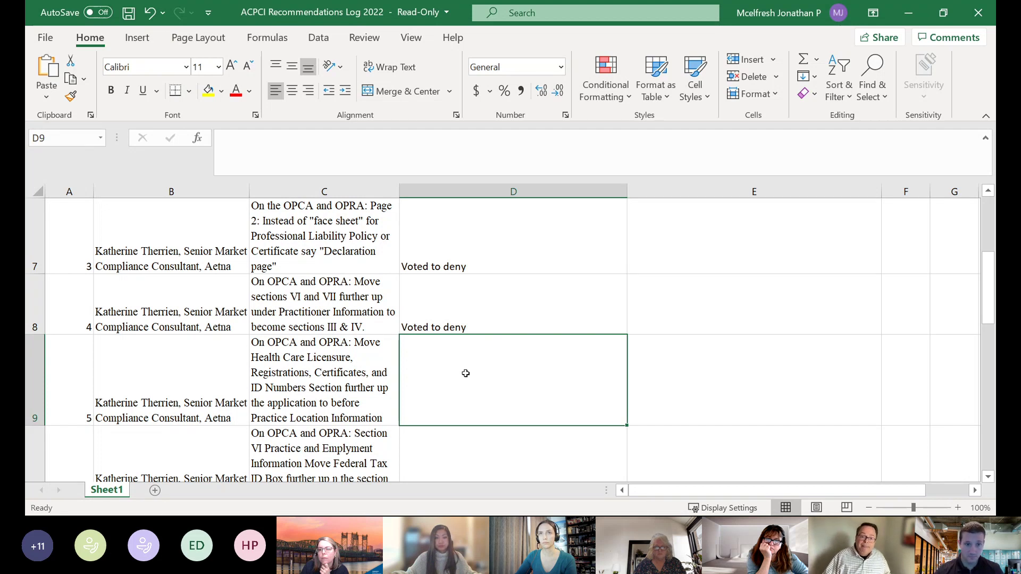
{"action": "left_click", "coordinate": [988, 478]}
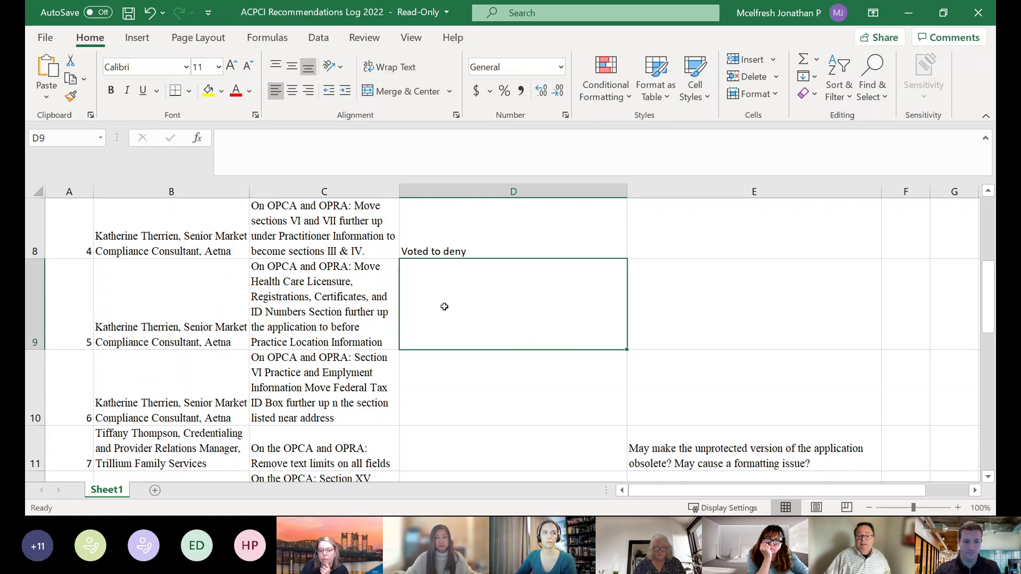
{"action": "type", "text": "Voted to deny"}
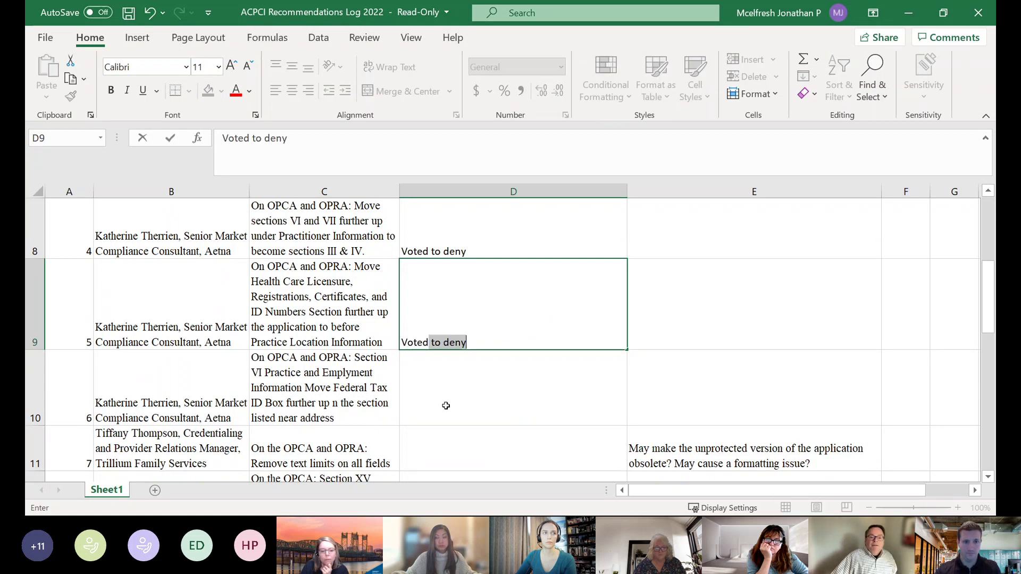
{"action": "key", "text": "Return"}
{"action": "type", "text": "Voted to deny"}
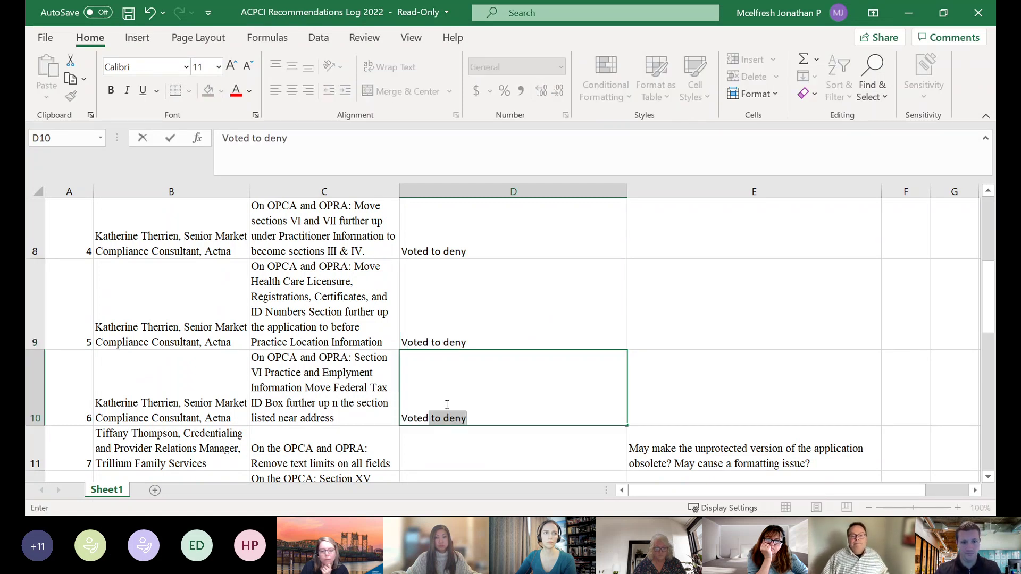
{"action": "key", "text": "Return"}
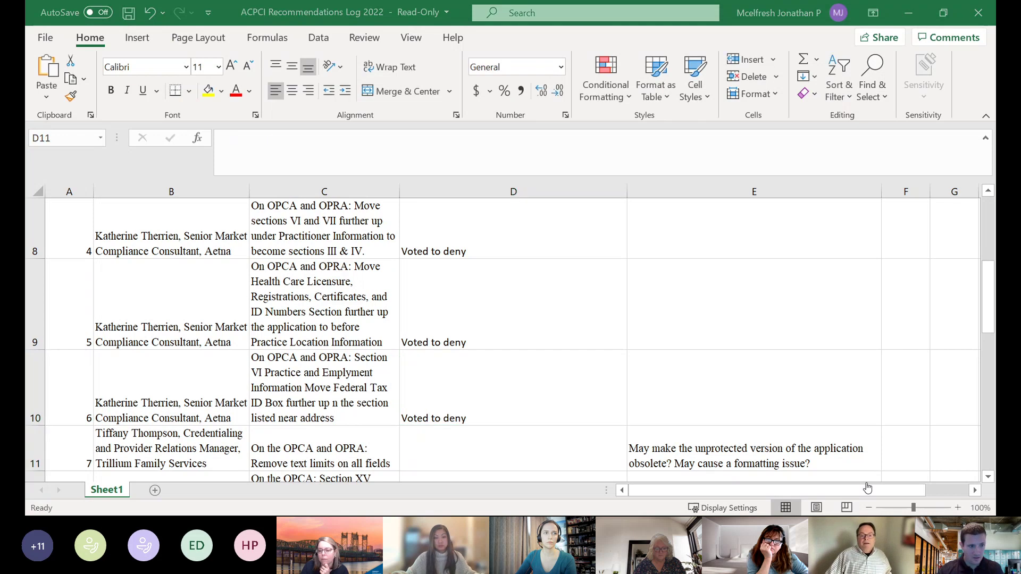
Enter "Voted to deny" in cell D11 for suggestion 7, removing text limits on all fields.
{"action": "left_click", "coordinate": [989, 477]}
{"action": "left_click", "coordinate": [988, 477]}
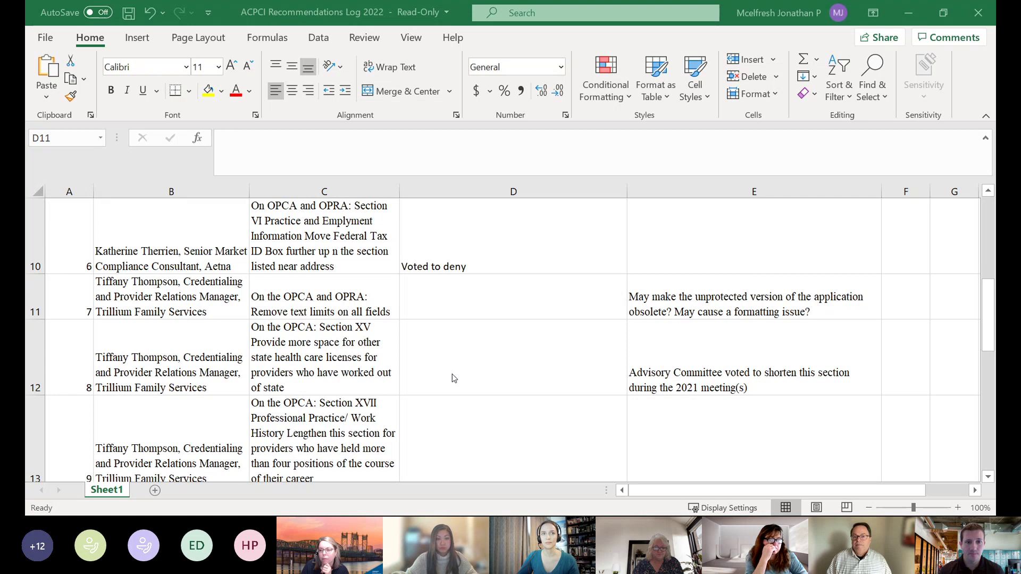
{"action": "left_click", "coordinate": [451, 315]}
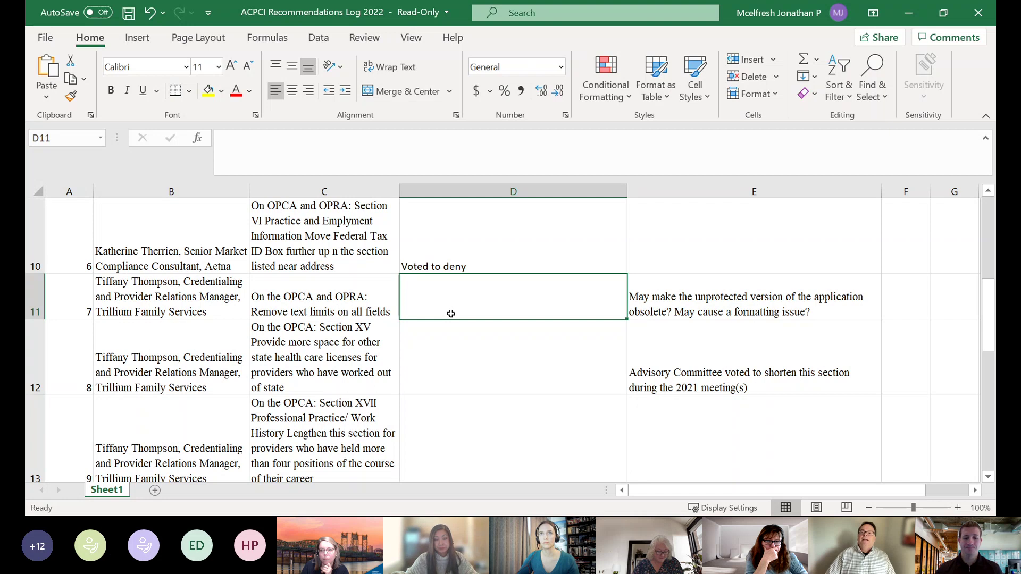
{"action": "type", "text": "Voted to deny"}
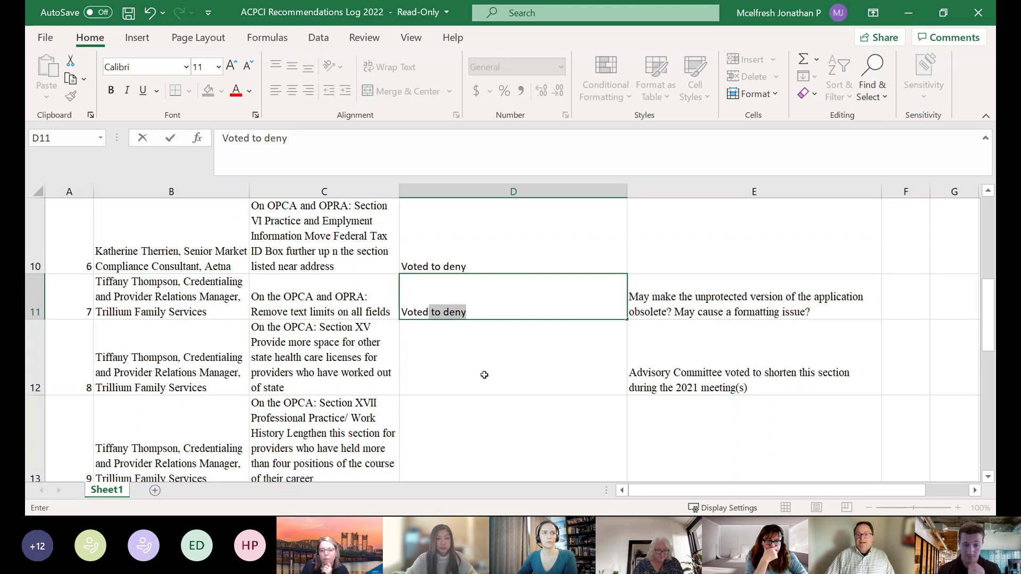
{"action": "key", "text": "Return"}
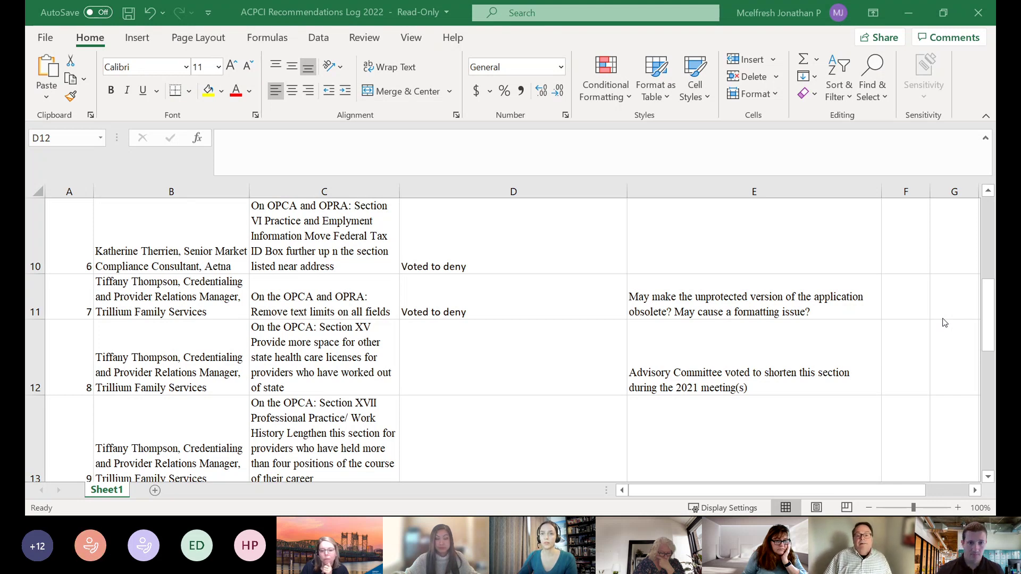
Record "Voted to deny" in cell D12 for suggestion 8, more space for other state health care licenses.
{"action": "left_click", "coordinate": [466, 357]}
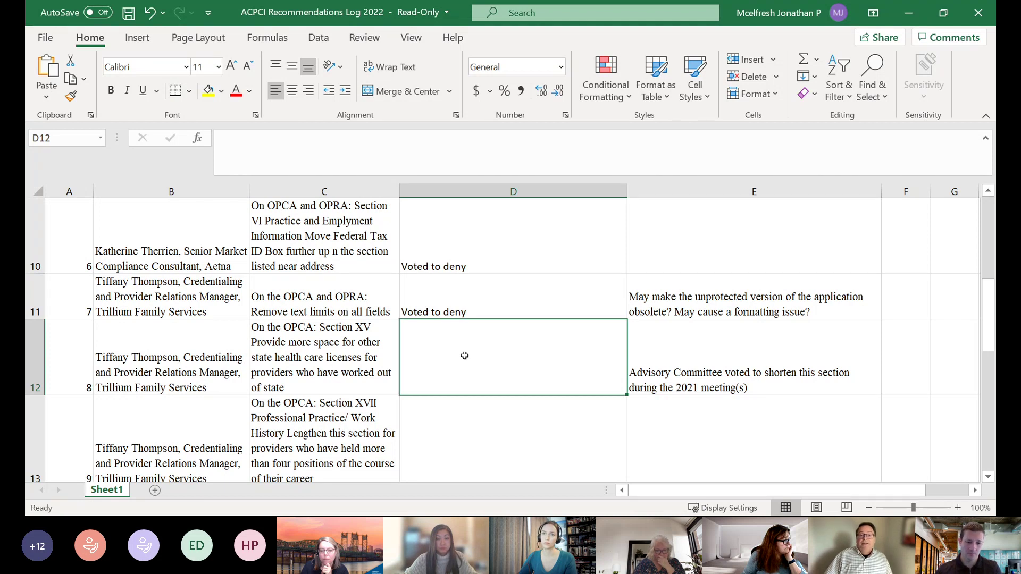
{"action": "type", "text": "Voted to deny"}
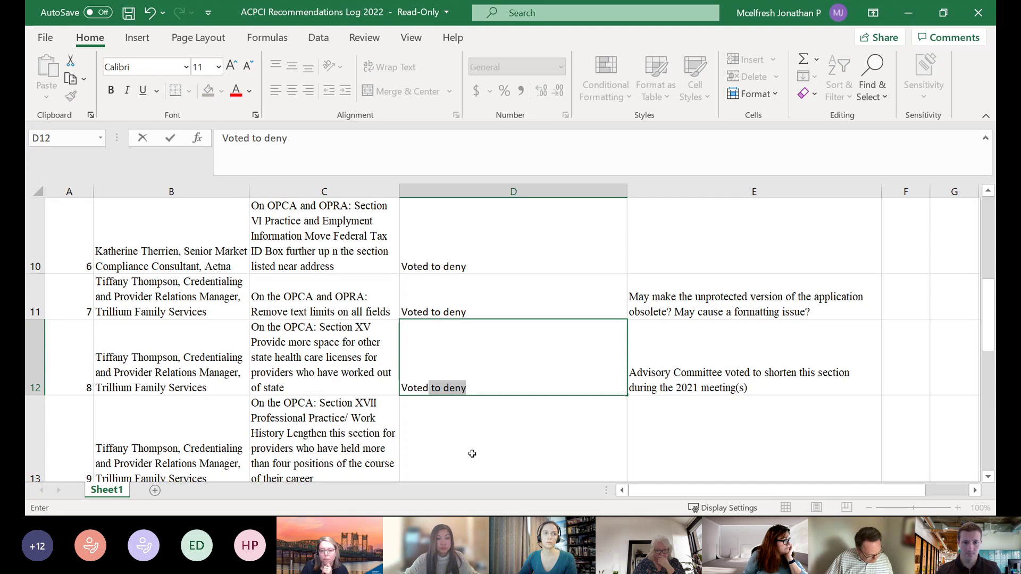
{"action": "key", "text": "Return"}
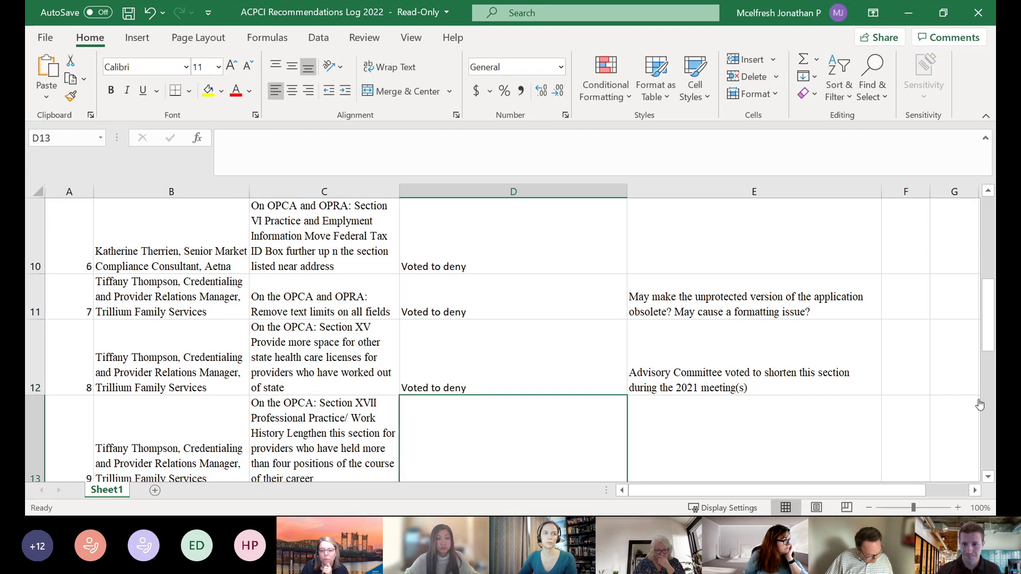
Record "Voted to deny" in cell D13 for suggestion 9, lengthening the Professional Practice/Work History section.
{"action": "scroll", "coordinate": [958, 461], "scroll_direction": "down", "scroll_amount": 2}
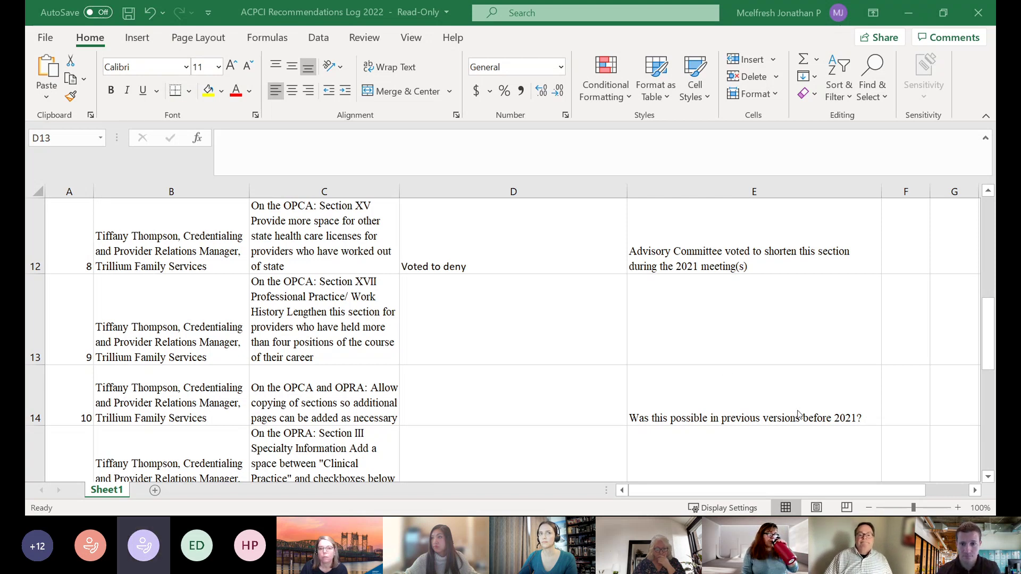
{"action": "left_click", "coordinate": [510, 319]}
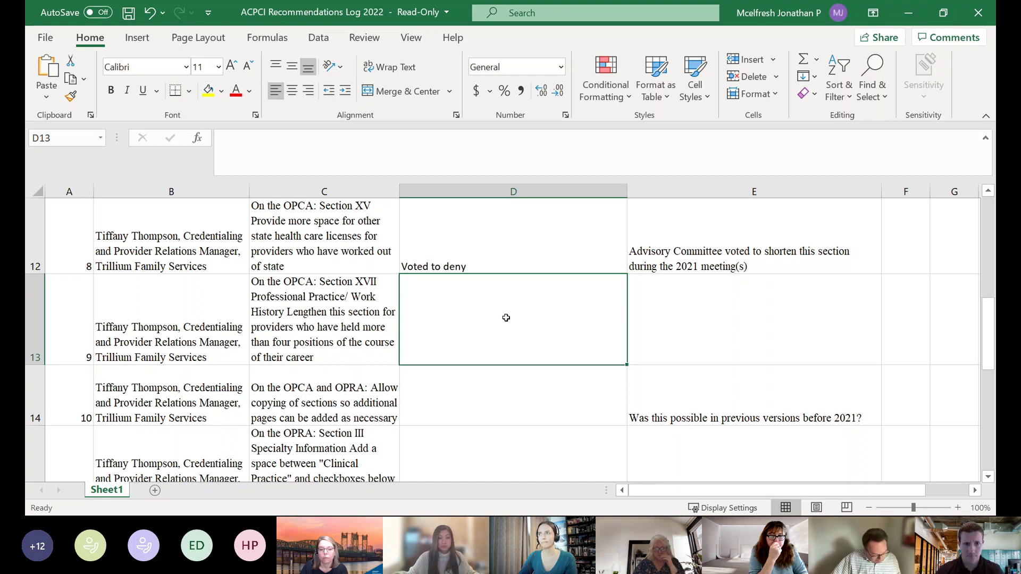
{"action": "type", "text": "Voted"}
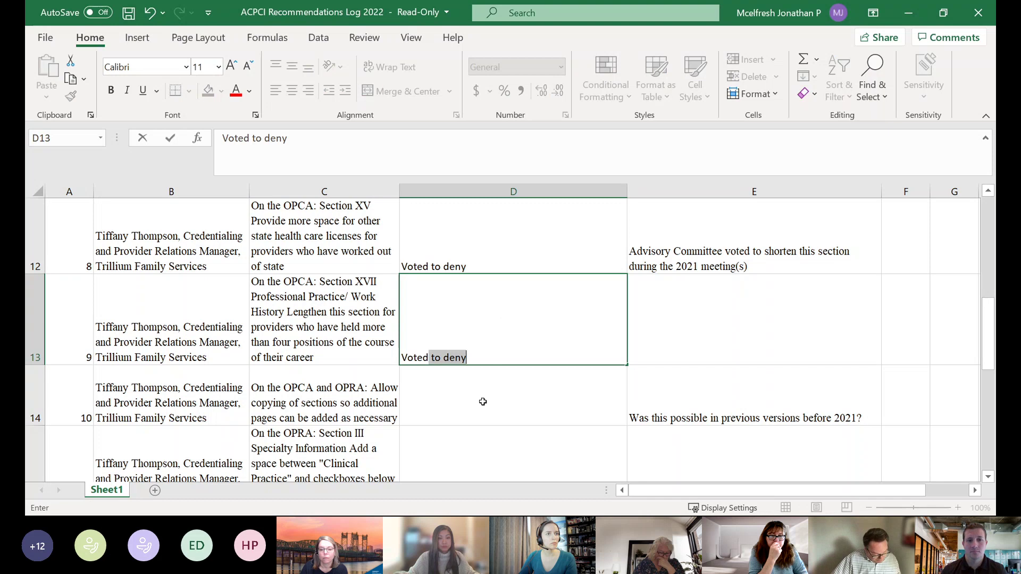
{"action": "key", "text": "Return"}
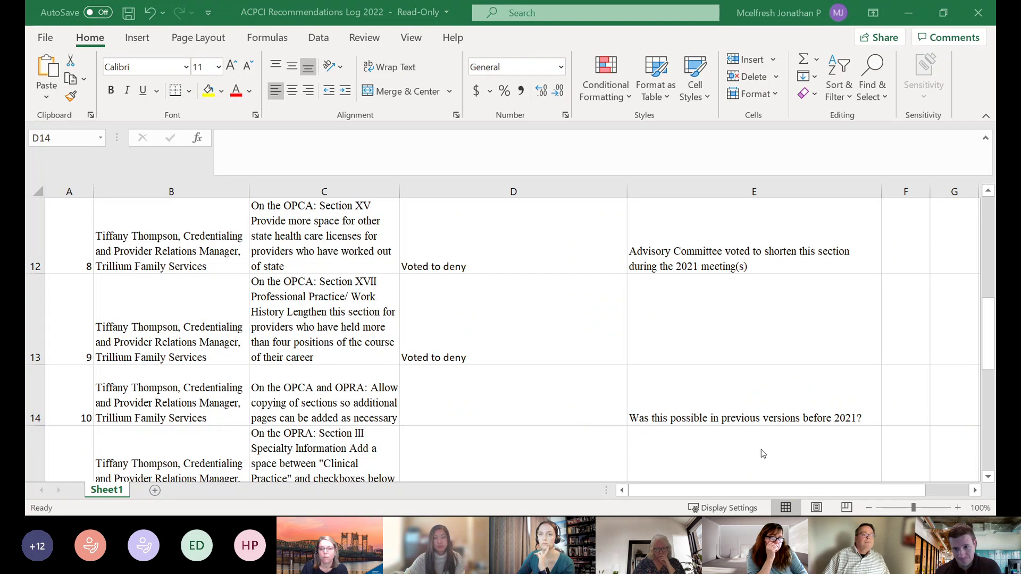
Enter "Voted to deny" in cell D14 for suggestion 10, allowing sections to be copied for additional pages.
{"action": "left_click", "coordinate": [990, 477]}
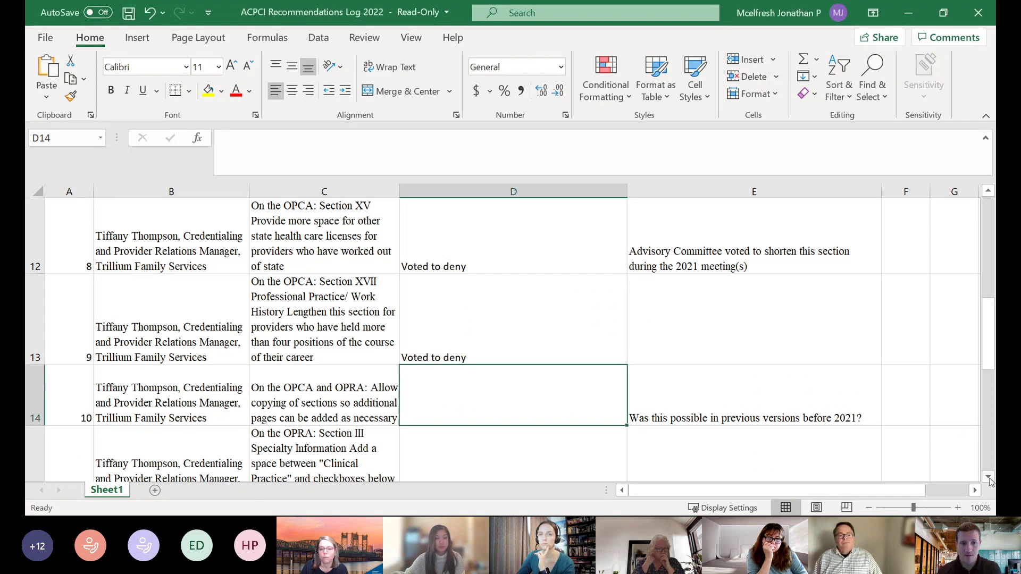
{"action": "left_click", "coordinate": [989, 477]}
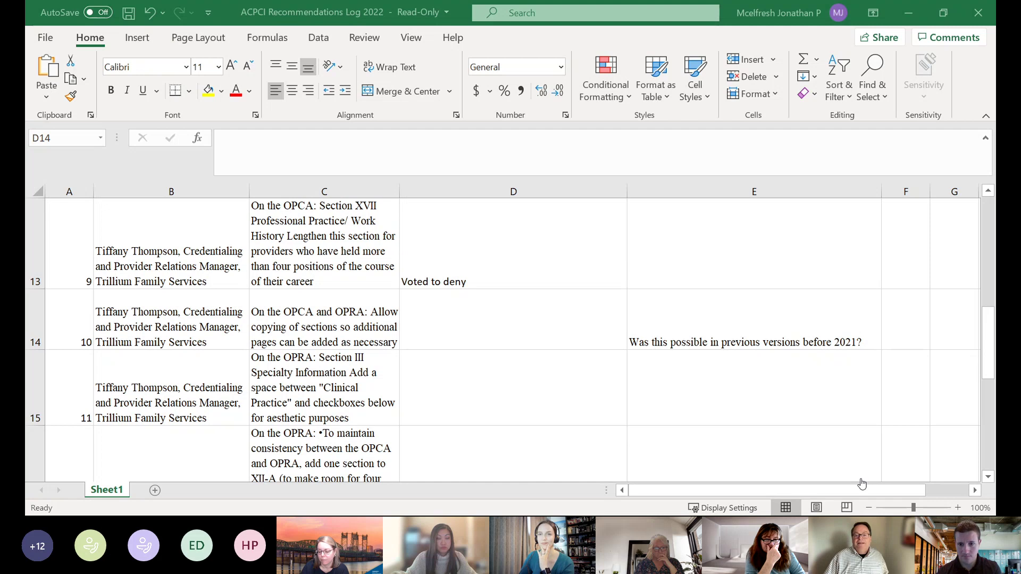
{"action": "left_click", "coordinate": [451, 347]}
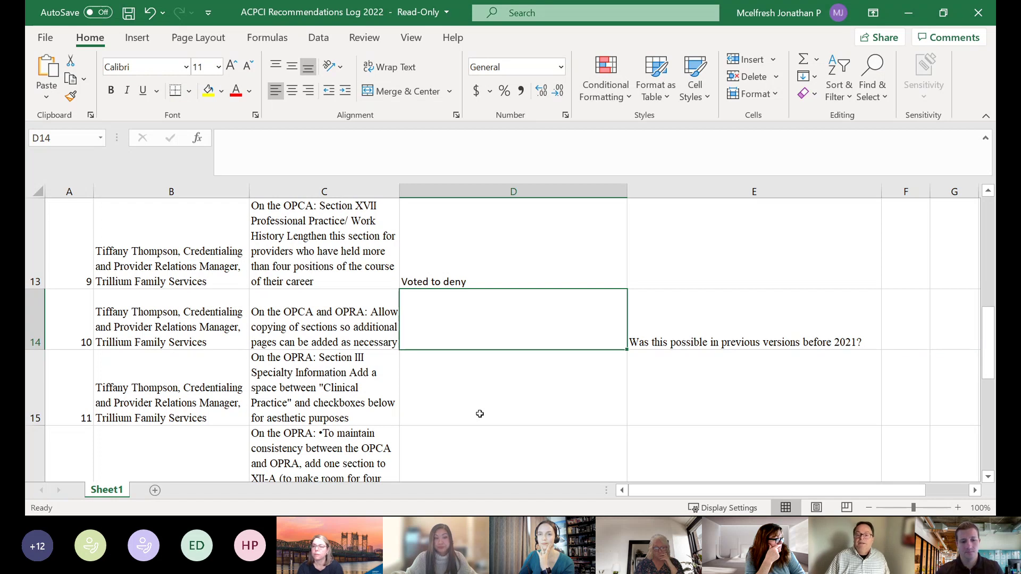
{"action": "type", "text": "Voted"}
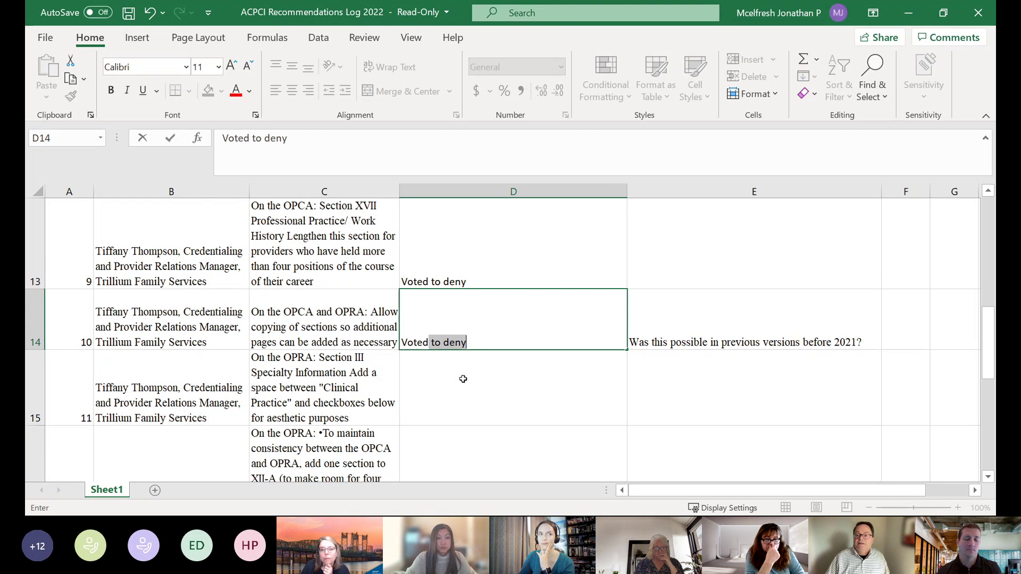
{"action": "key", "text": "Return"}
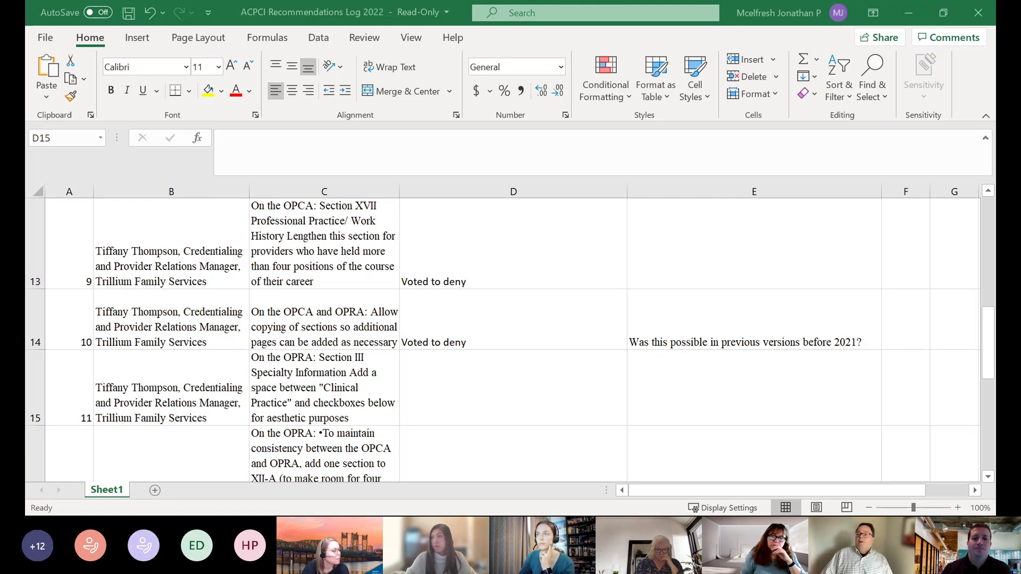
Record "Voted to approve" in cell D15 for suggestion 11, adding a space between "Clinical Practice" and the checkboxes.
{"action": "left_click", "coordinate": [593, 411]}
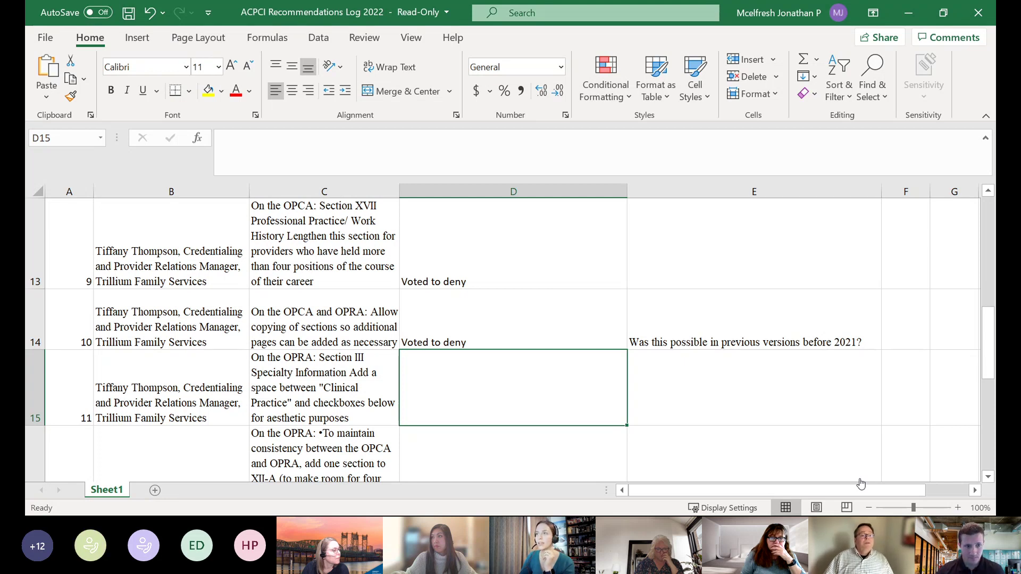
{"action": "left_click", "coordinate": [988, 479]}
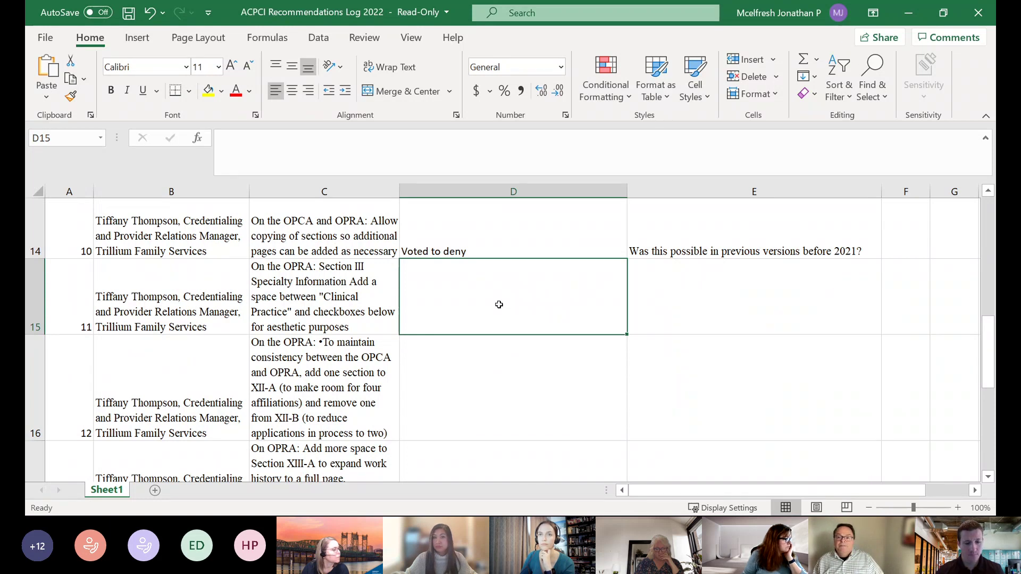
{"action": "type", "text": "Voted to approve"}
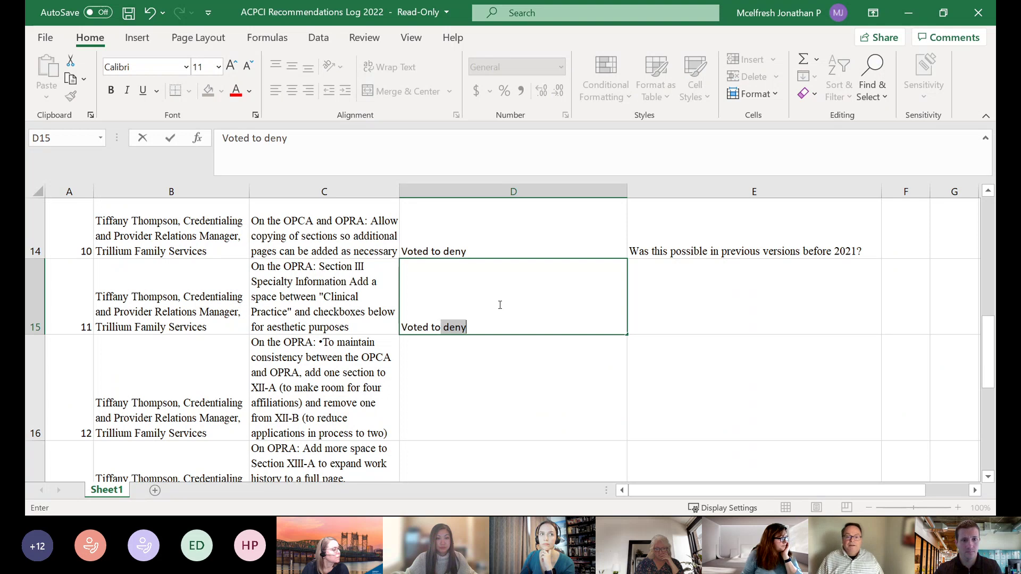
{"action": "left_click", "coordinate": [501, 358]}
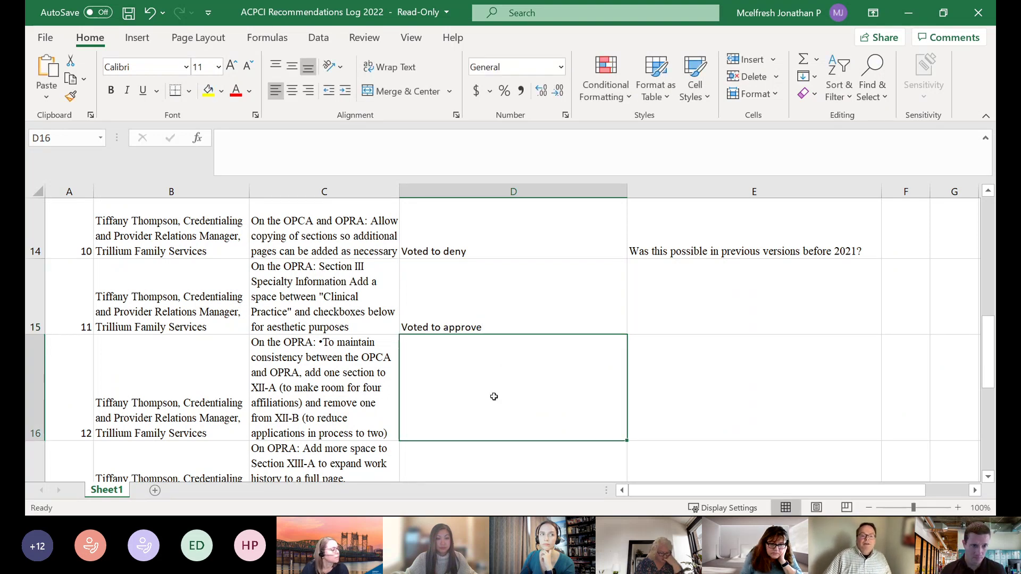
Enter "Voted to approve" in cell D16 for suggestion 12, adding a section to XII-A and removing one from XII-B.
{"action": "left_click", "coordinate": [861, 480]}
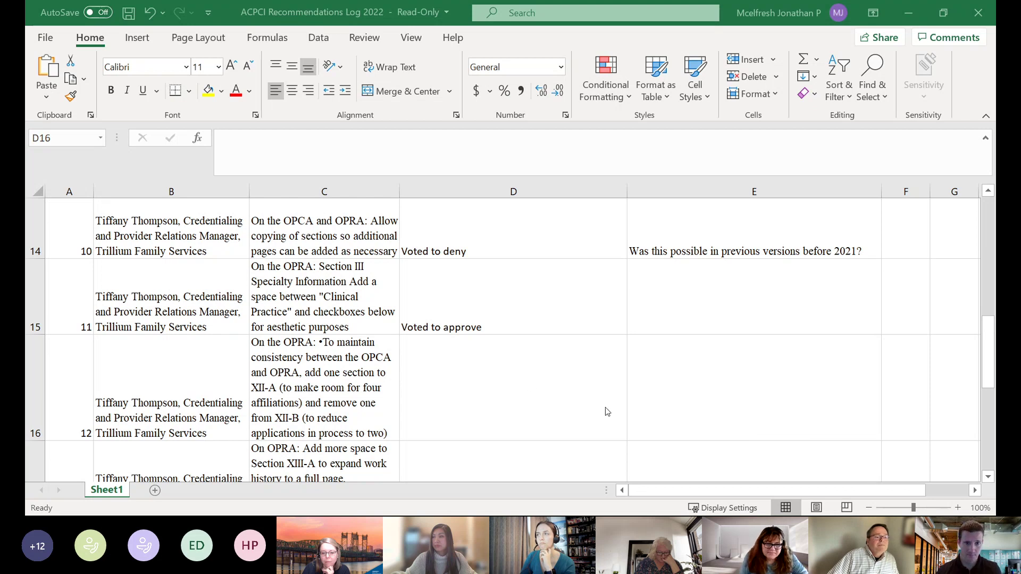
{"action": "left_click", "coordinate": [987, 335]}
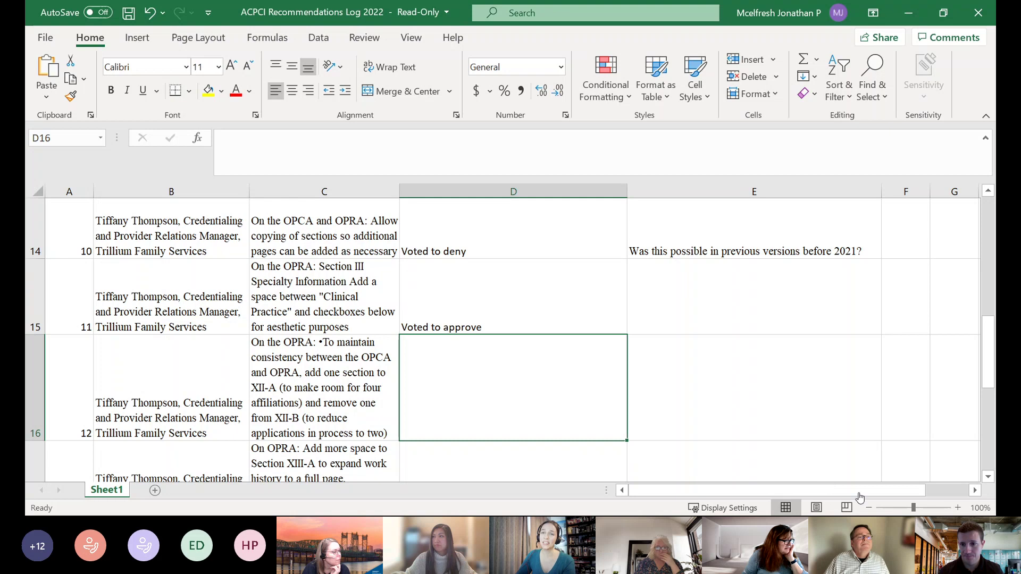
{"action": "left_click", "coordinate": [988, 477]}
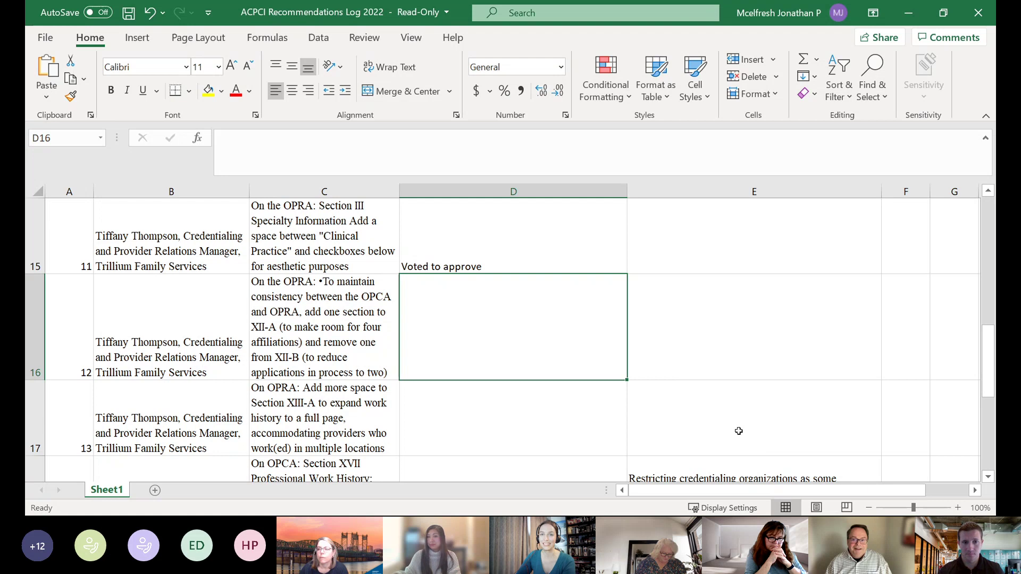
{"action": "type", "text": "V"}
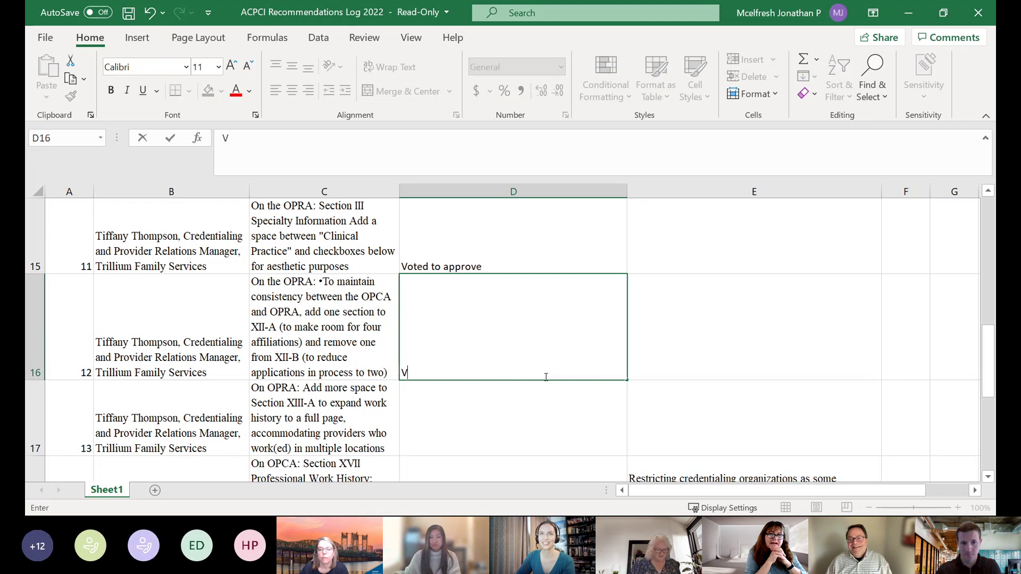
{"action": "type", "text": "oted "}
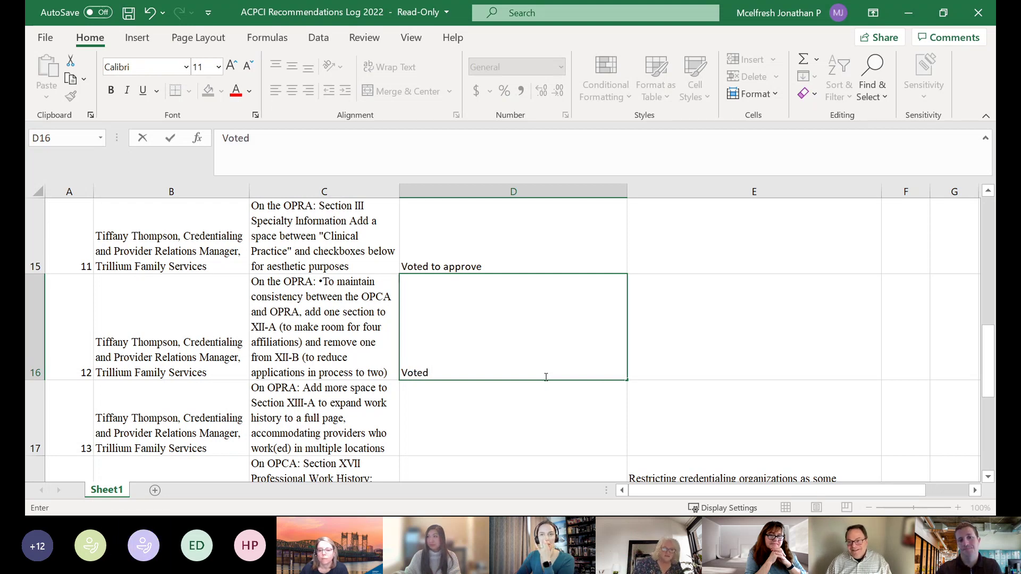
{"action": "type", "text": "to "}
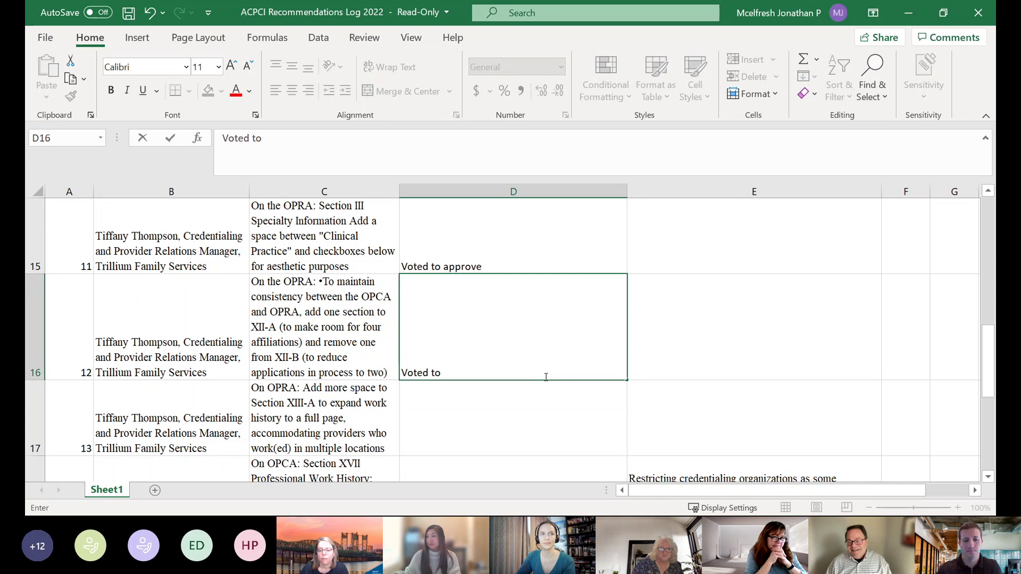
{"action": "type", "text": "approve"}
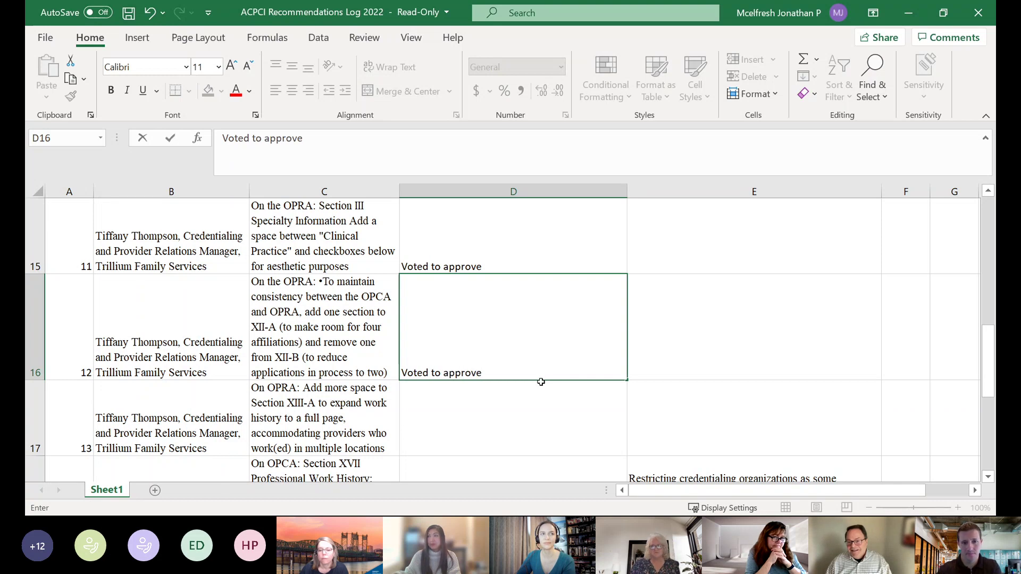
{"action": "left_click", "coordinate": [477, 417]}
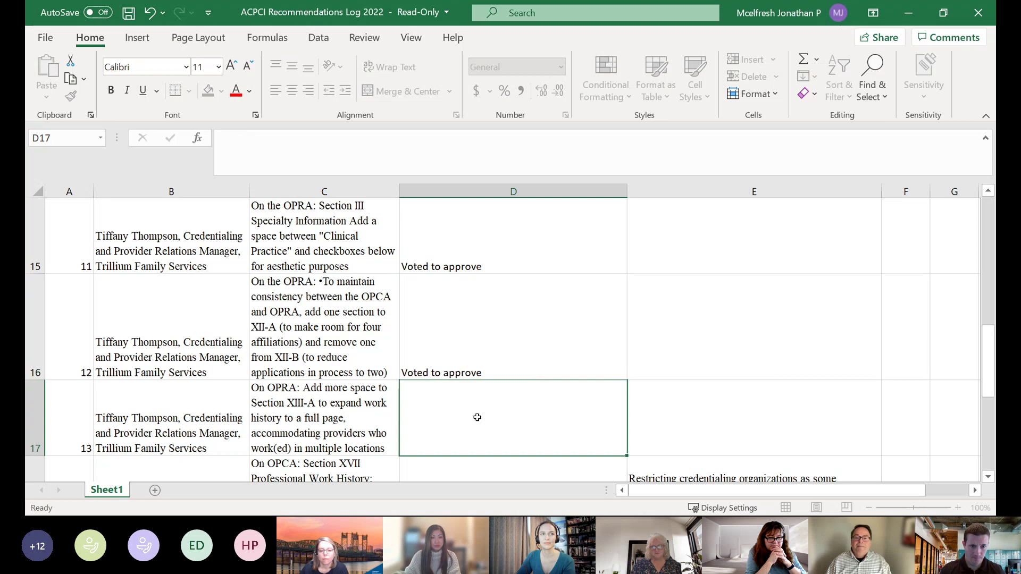
Record "Voted to deny" in cell D17 for suggestion 13, expanding the OPRA Section XIII-A work history to a full page.
{"action": "left_click", "coordinate": [990, 477]}
{"action": "left_click", "coordinate": [990, 477]}
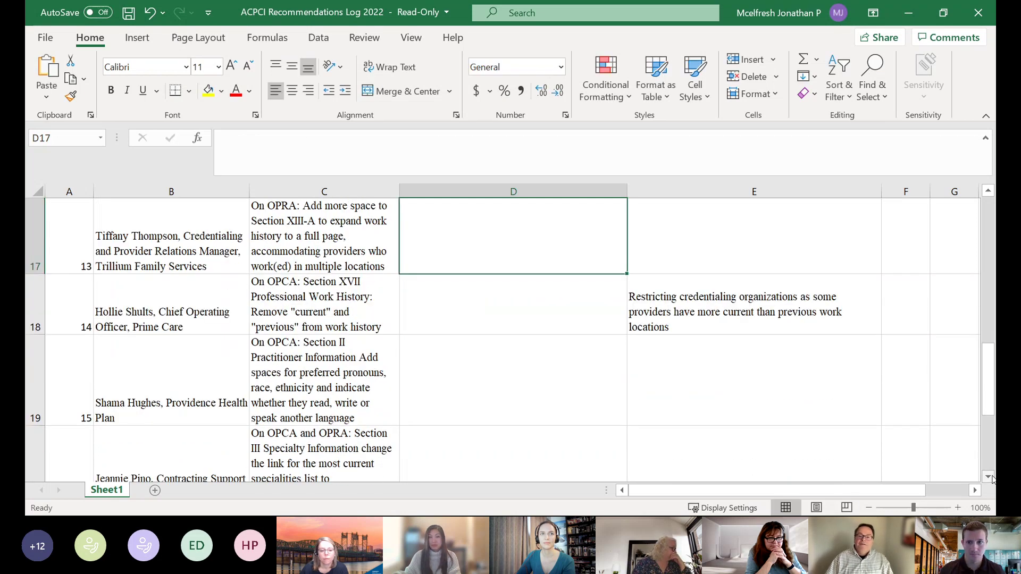
{"action": "left_click", "coordinate": [988, 190]}
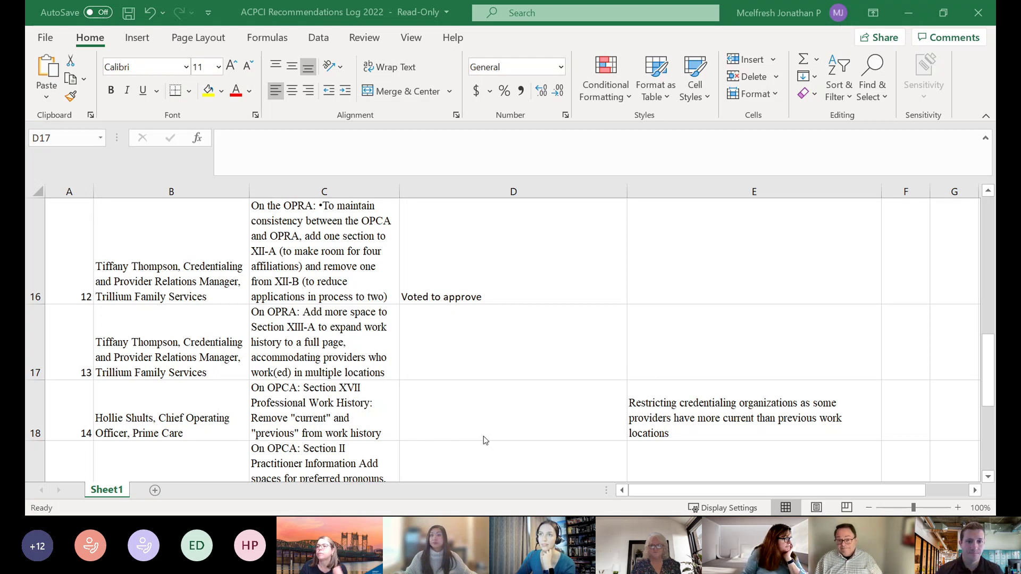
{"action": "left_click", "coordinate": [472, 335]}
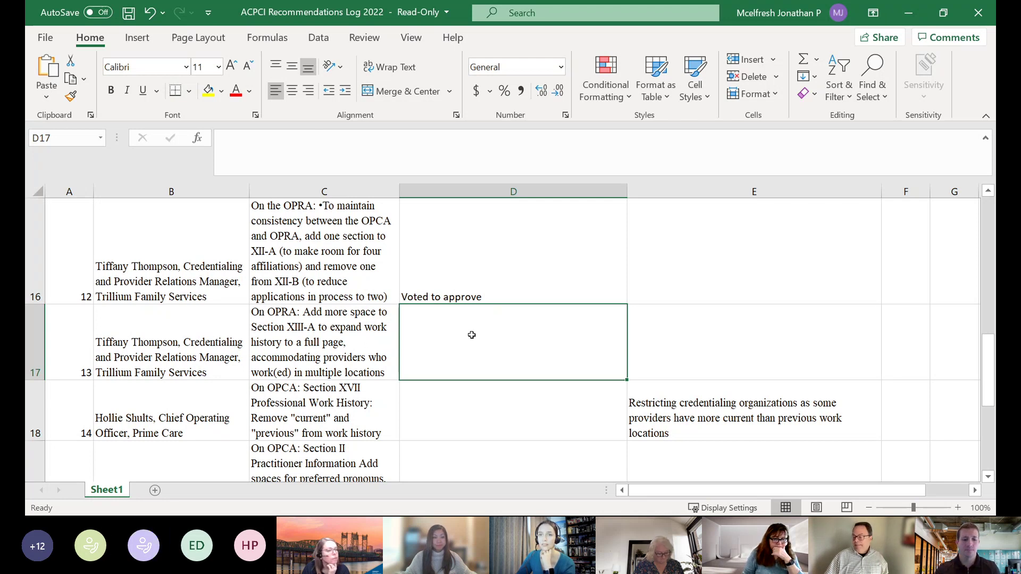
{"action": "type", "text": "Voted to deny"}
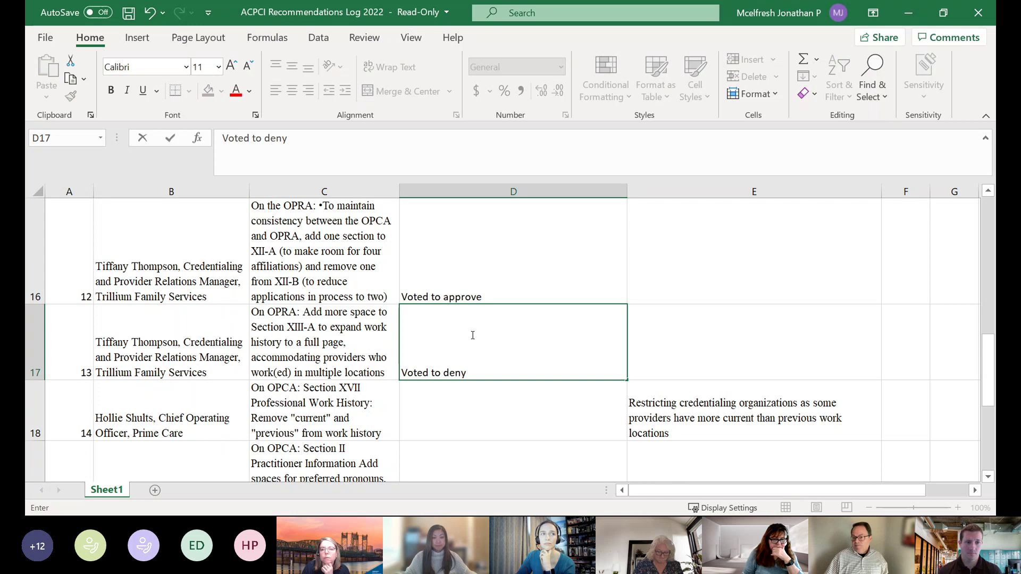
{"action": "left_click", "coordinate": [475, 414]}
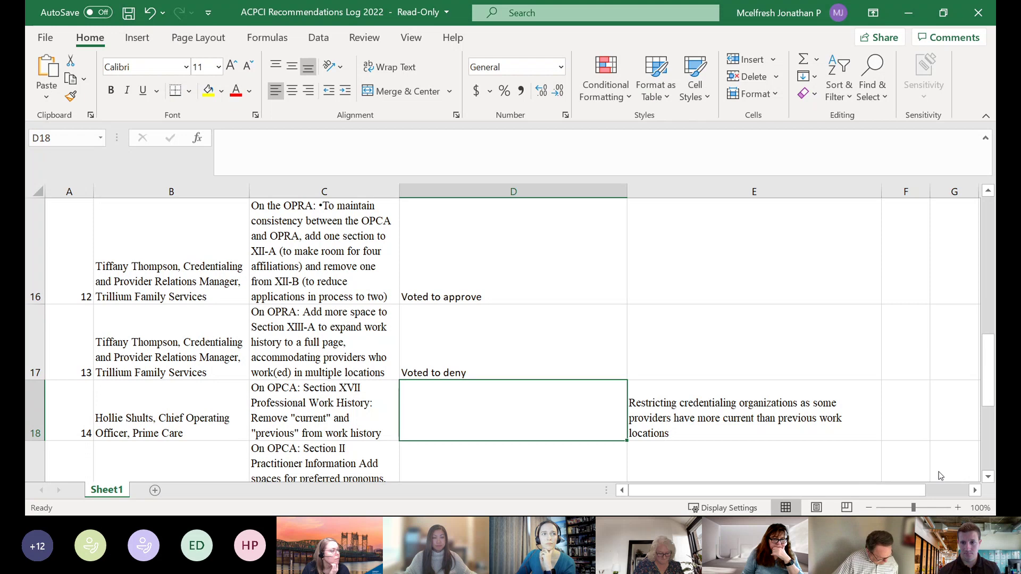
{"action": "left_click", "coordinate": [990, 475]}
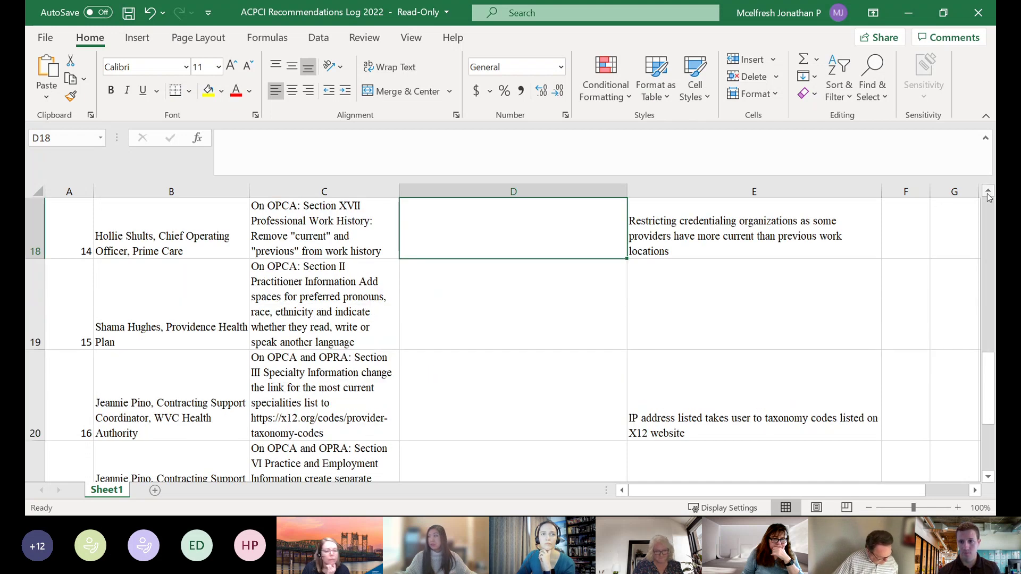
{"action": "scroll", "coordinate": [874, 494], "scroll_direction": "up", "scroll_amount": 1}
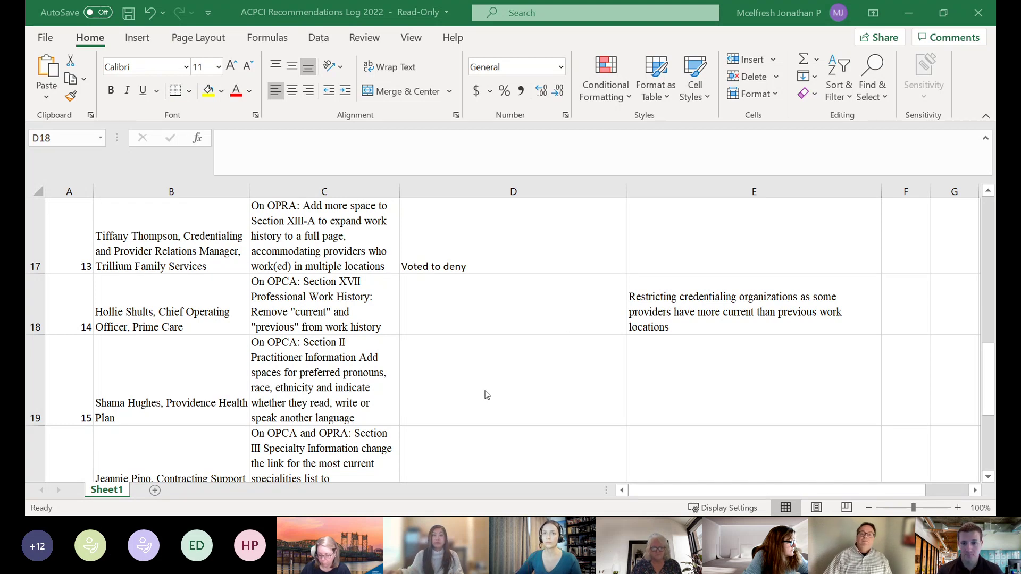
{"action": "left_click", "coordinate": [415, 318]}
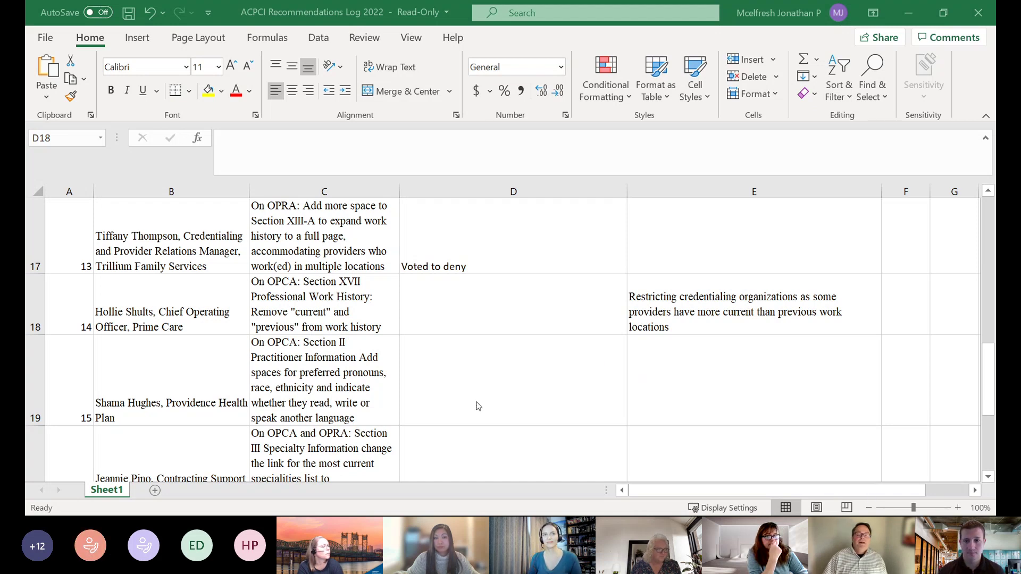
{"action": "left_click", "coordinate": [465, 300]}
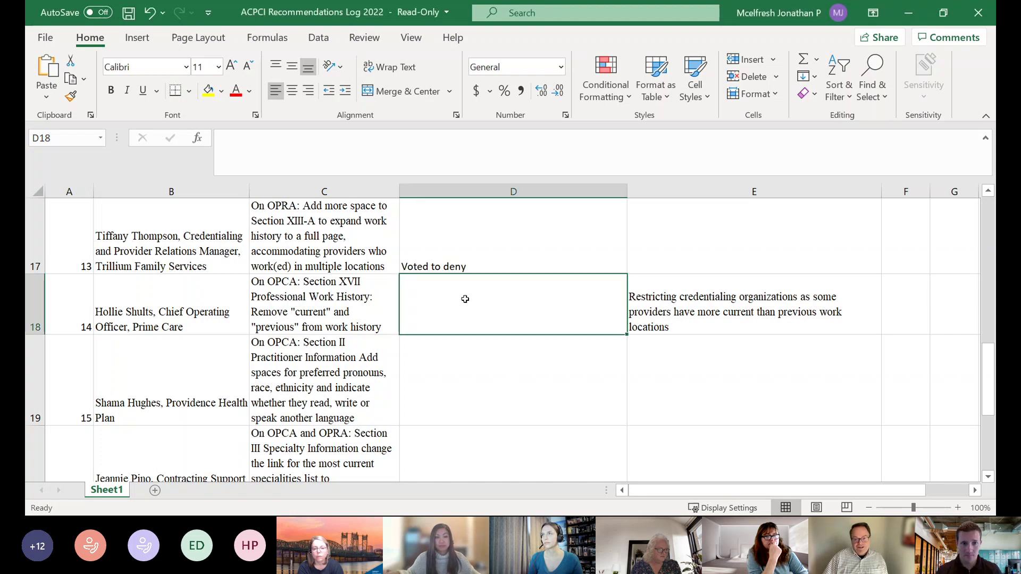
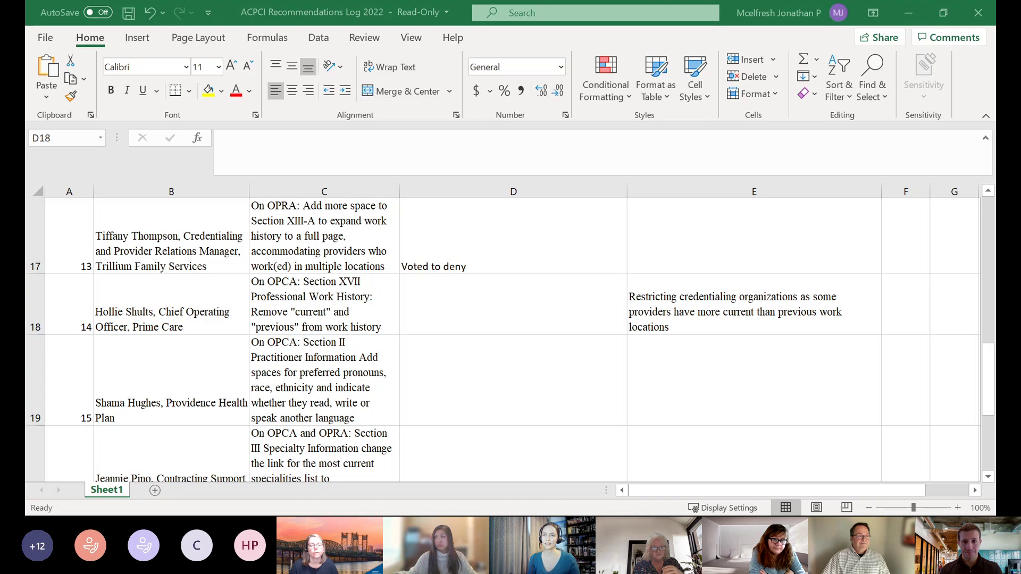
{"action": "left_click", "coordinate": [433, 314]}
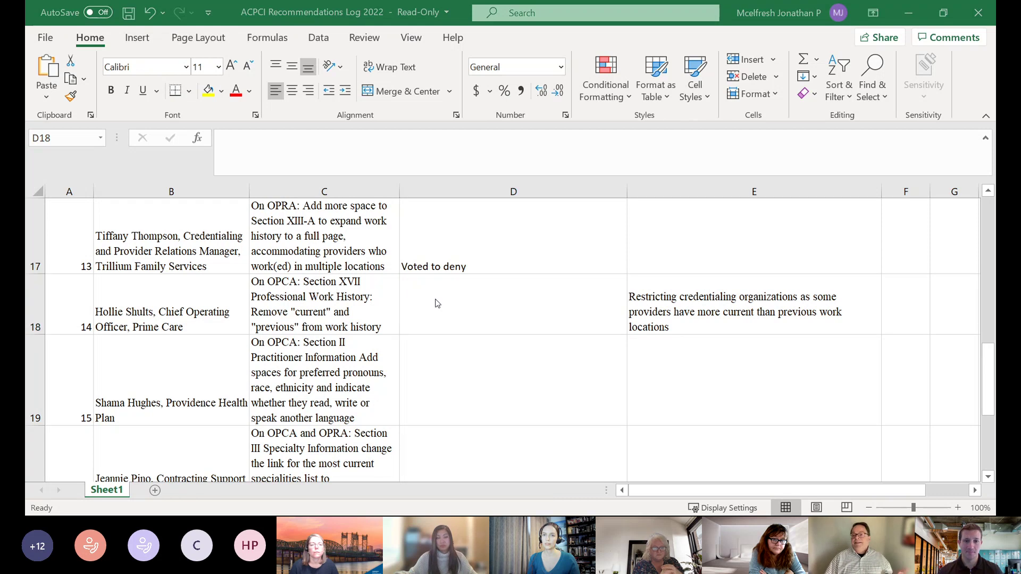
{"action": "left_click", "coordinate": [441, 297]}
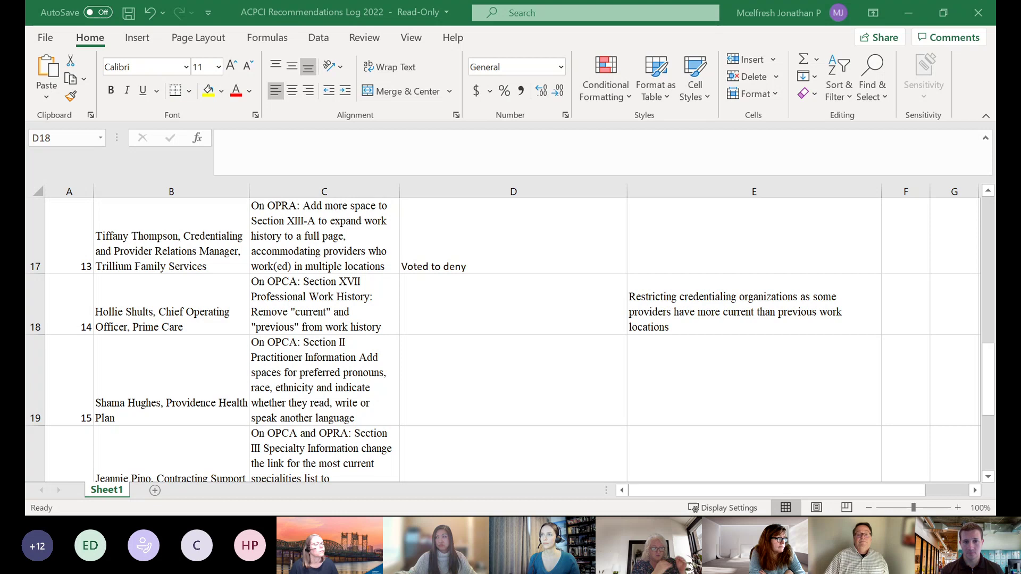
{"action": "left_click", "coordinate": [488, 319]}
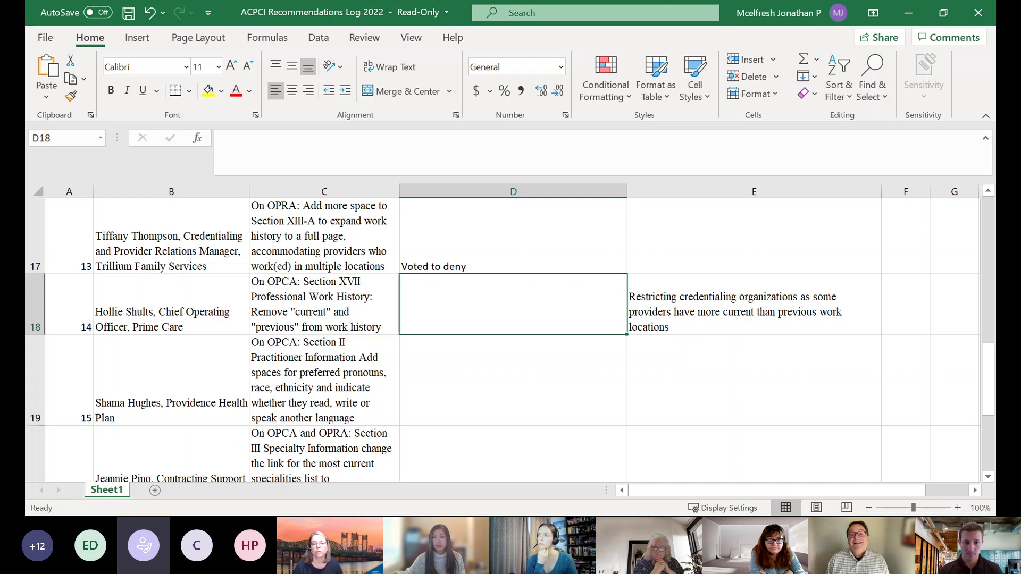
{"action": "left_click", "coordinate": [605, 513]}
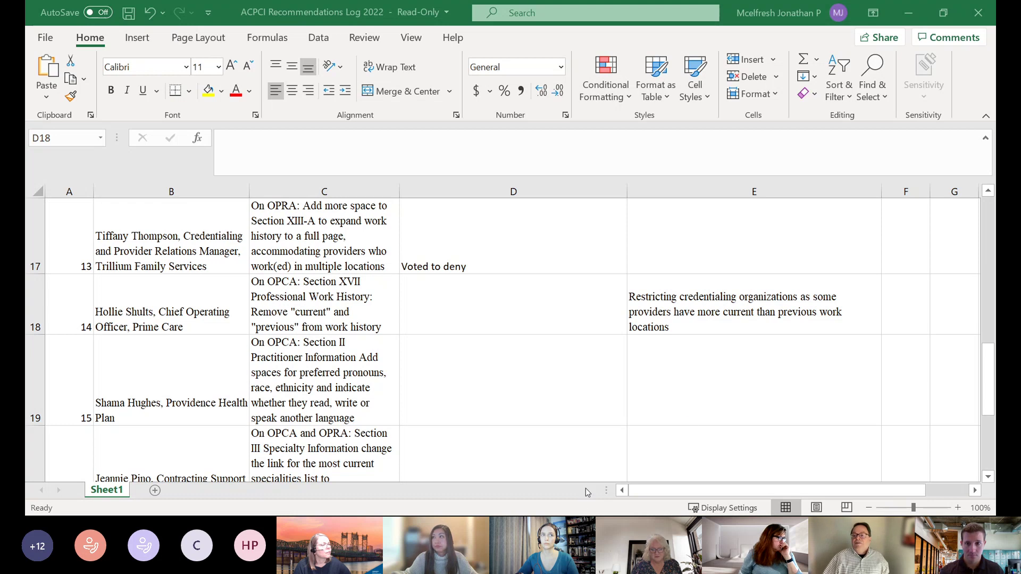
Record "Voted to approve" in cell D18 for suggestion 14, removing "current" and "previous" from the OPCA work history.
{"action": "left_click", "coordinate": [452, 299]}
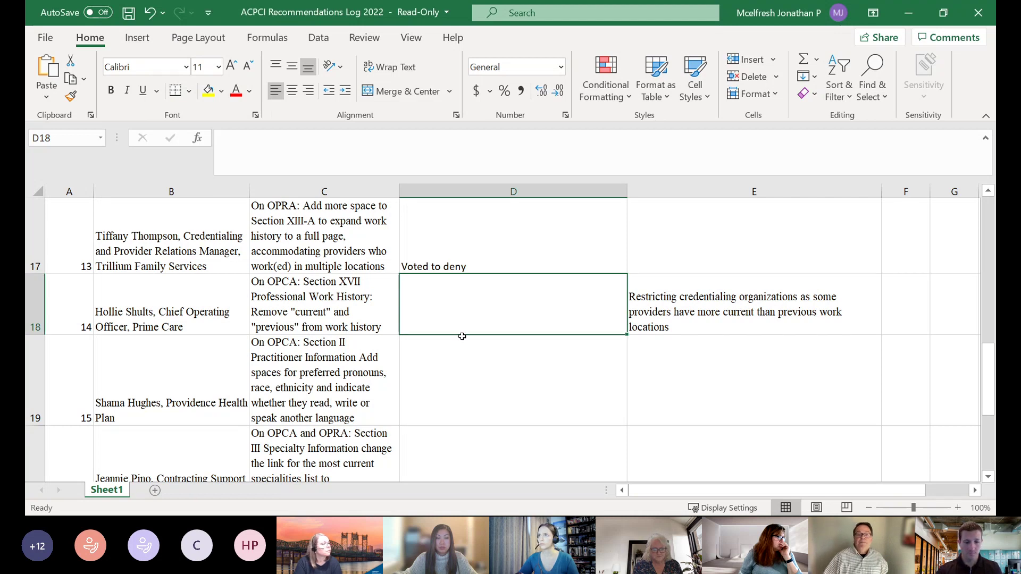
{"action": "type", "text": "Vo"}
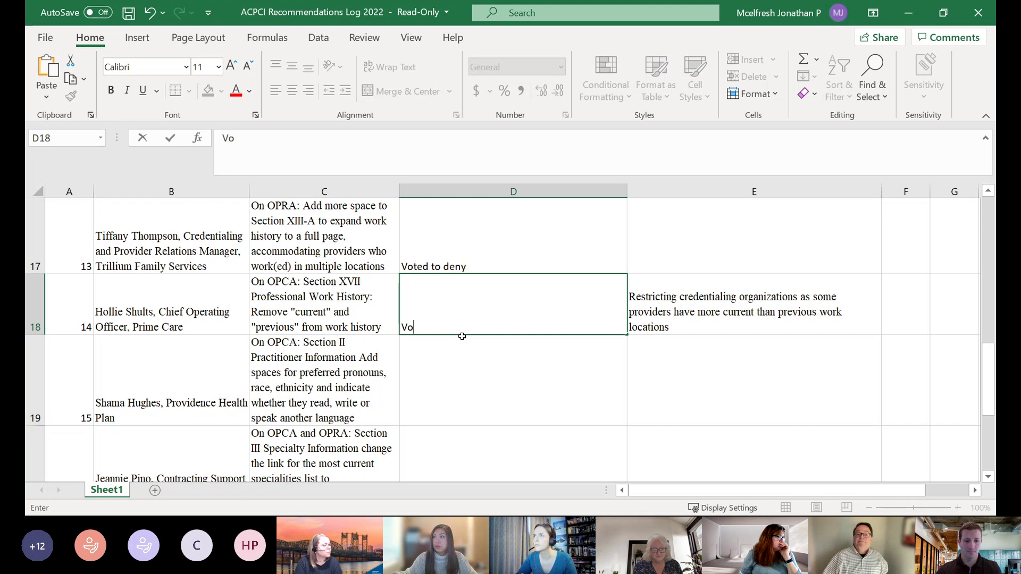
{"action": "type", "text": "ted to approve "}
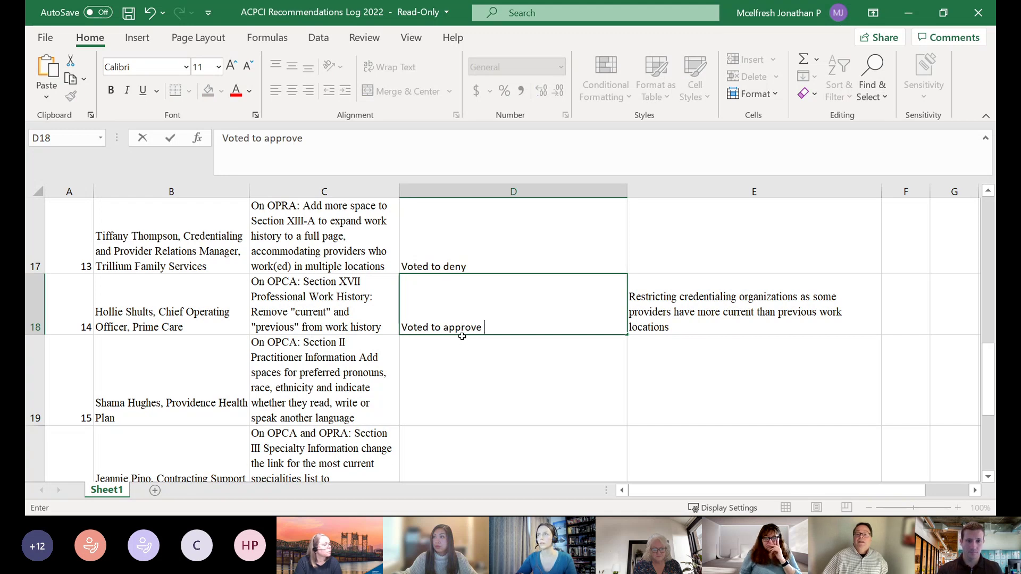
{"action": "type", "text": "-"}
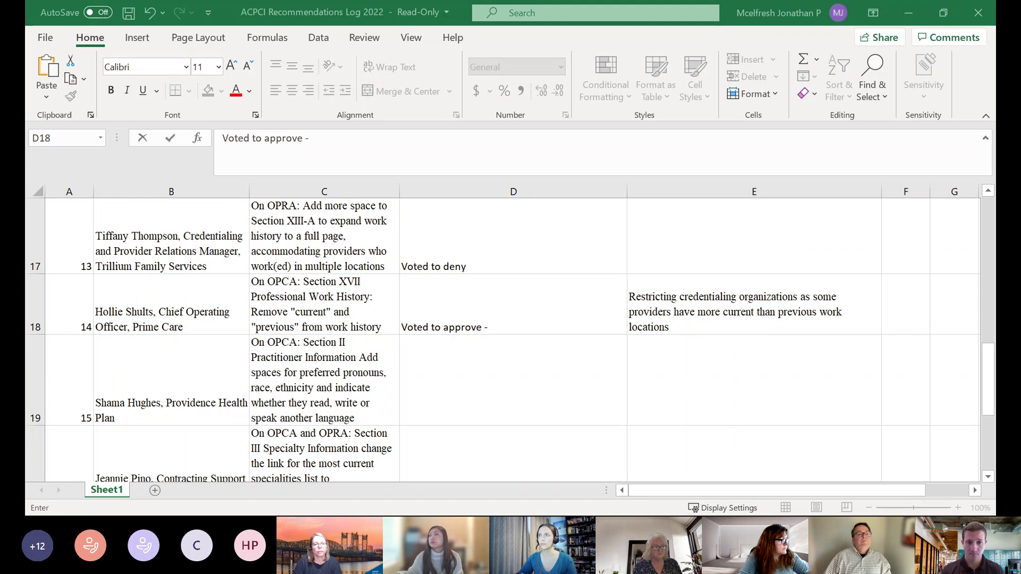
{"action": "left_click", "coordinate": [513, 309]}
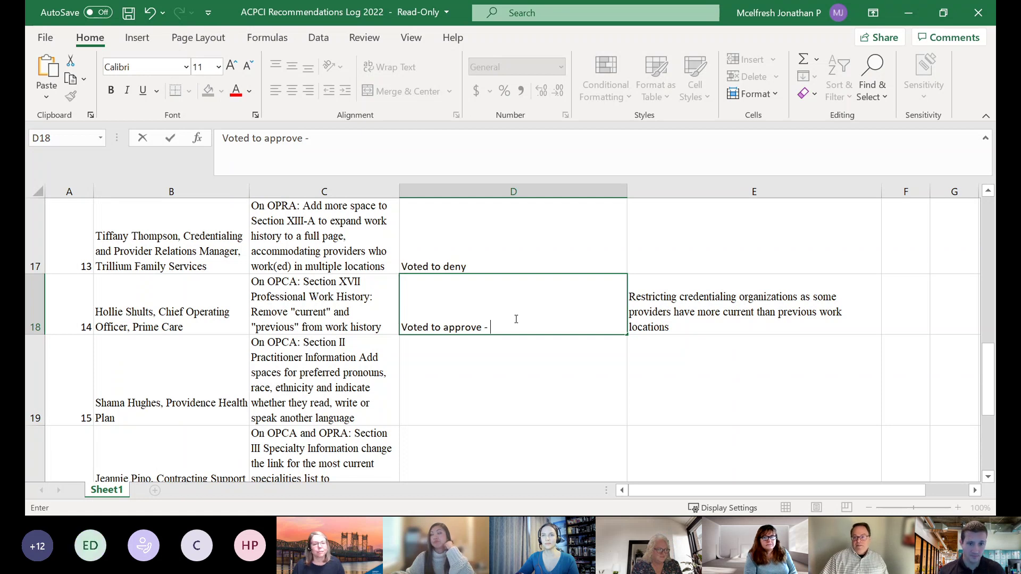
{"action": "key", "text": "BackSpace"}
{"action": "key", "text": "BackSpace"}
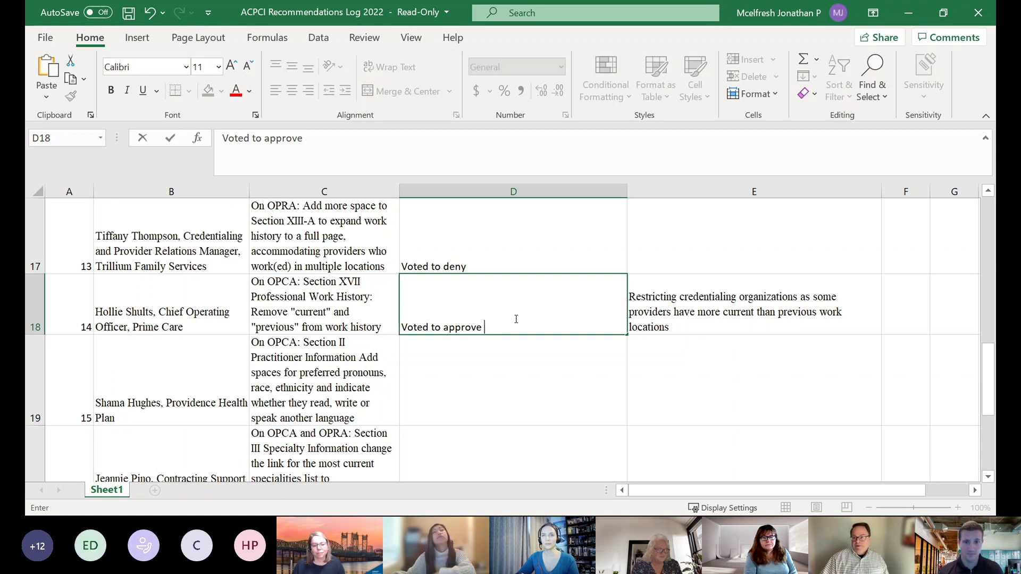
Append ". Revisit this issue at a later date" to the existing note in cell E18 for suggestion 14.
{"action": "left_click", "coordinate": [693, 325]}
{"action": "left_click", "coordinate": [724, 148]}
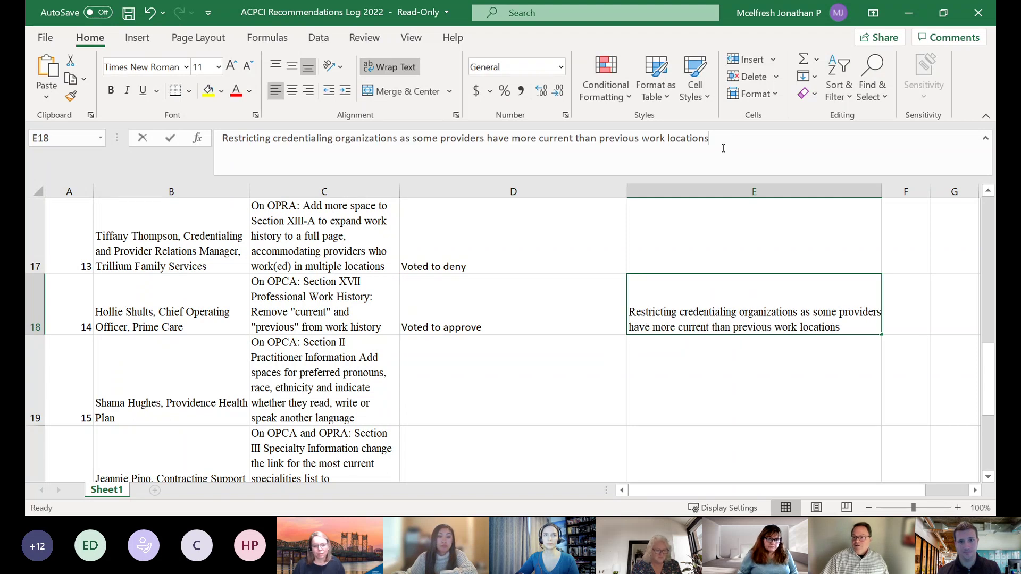
{"action": "type", "text": ". Revist"}
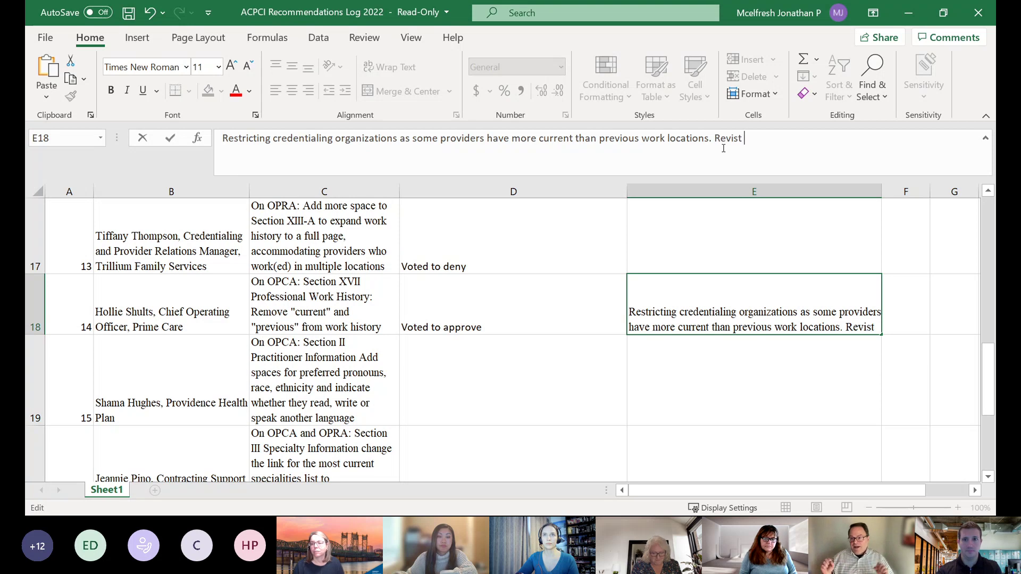
{"action": "key", "text": "BackSpace"}
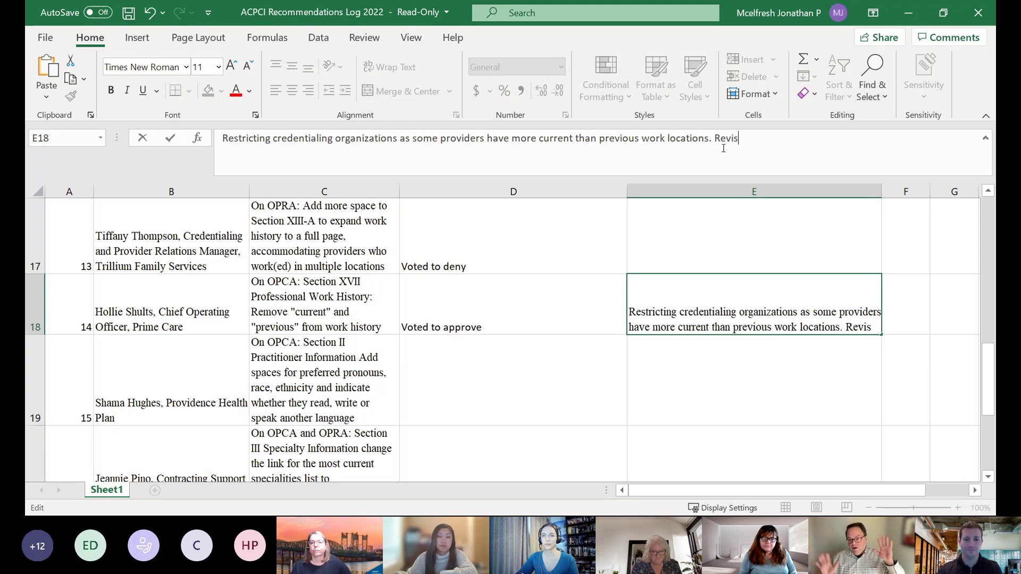
{"action": "type", "text": "it this"}
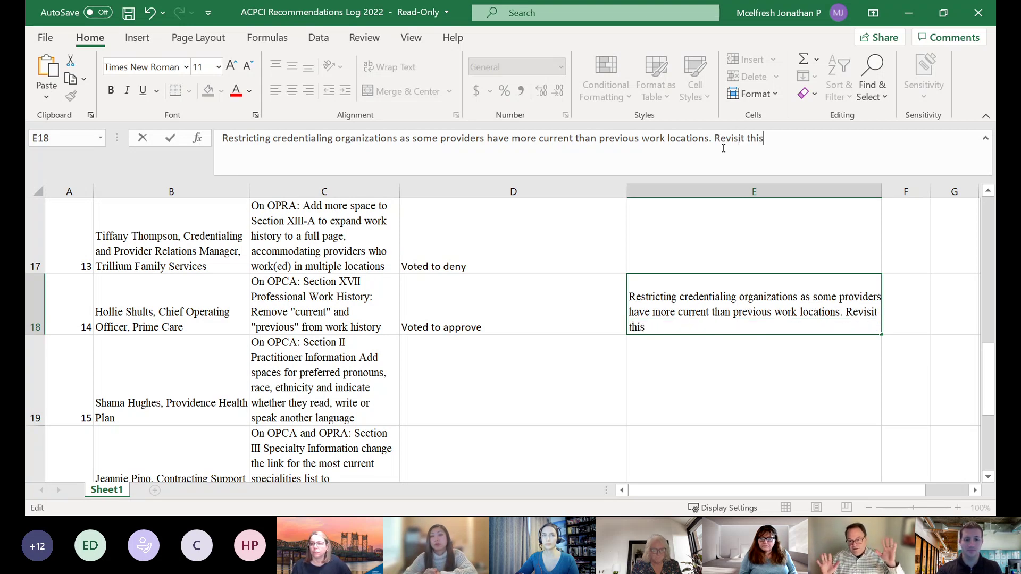
{"action": "type", "text": " issue at a late"}
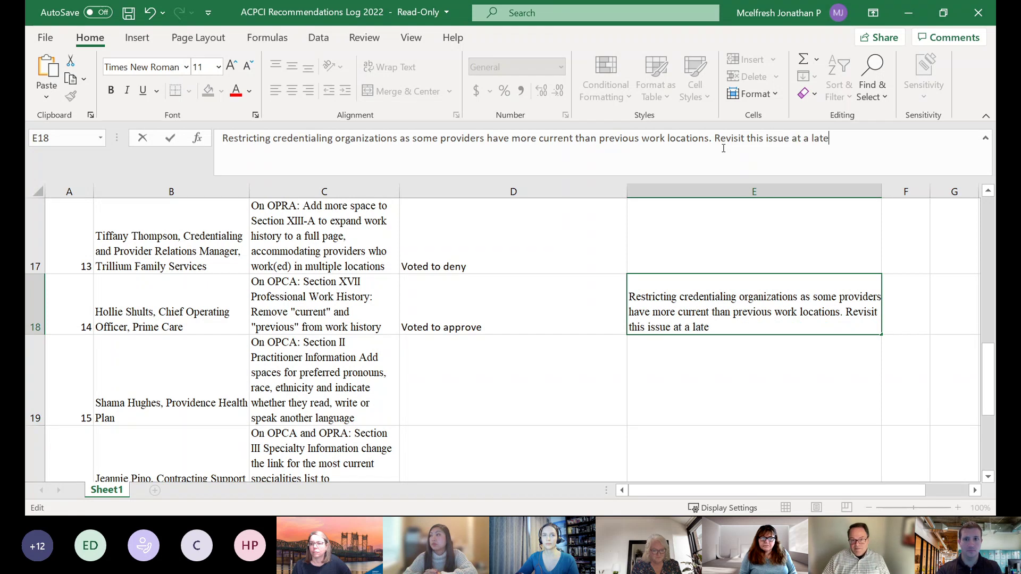
{"action": "type", "text": "r date"}
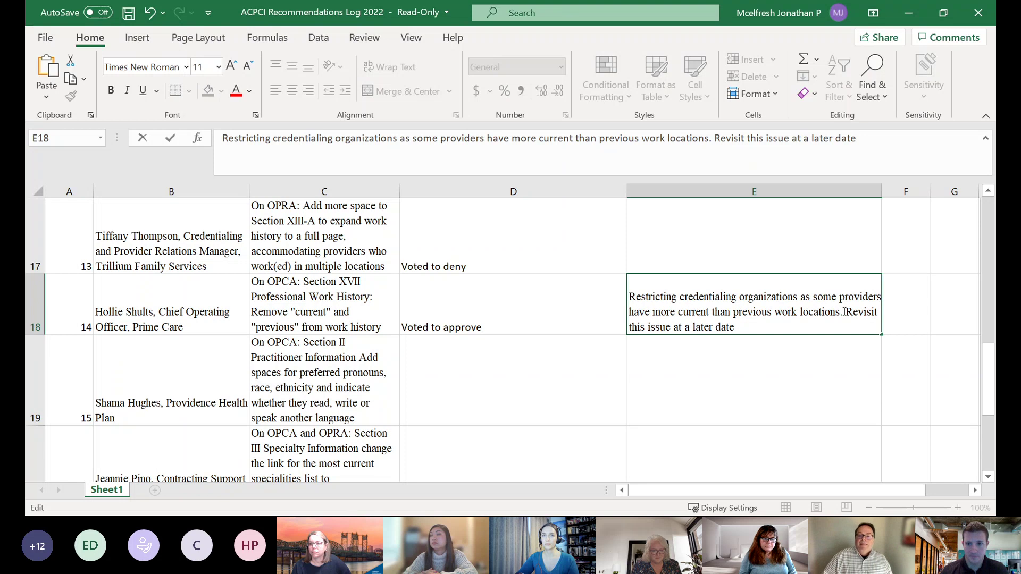
Italicize only the sentence "Revisit this issue at a later date" in cell E18.
{"action": "left_click_drag", "start_coordinate": [844, 312], "coordinate": [875, 329]}
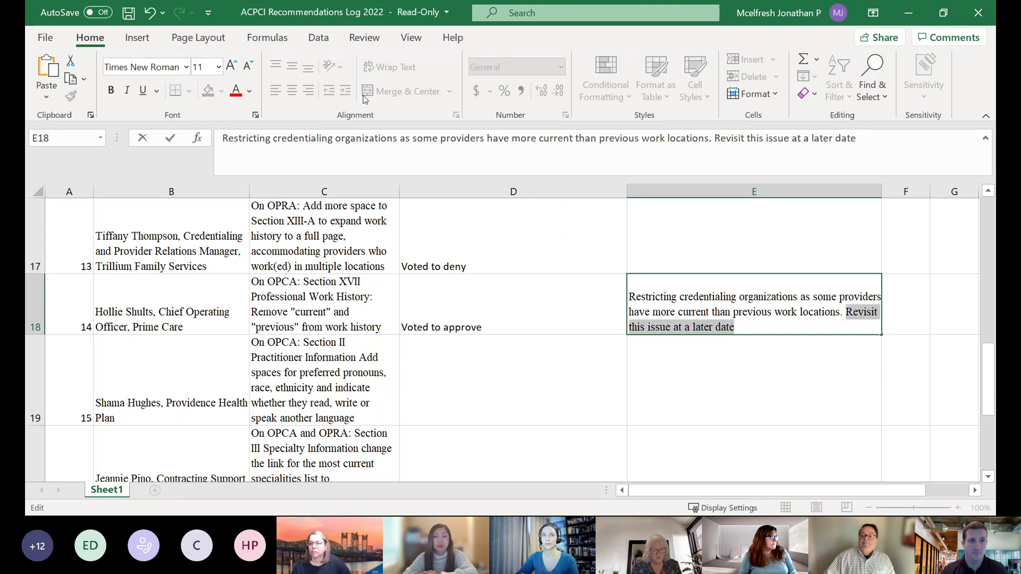
{"action": "left_click", "coordinate": [126, 90]}
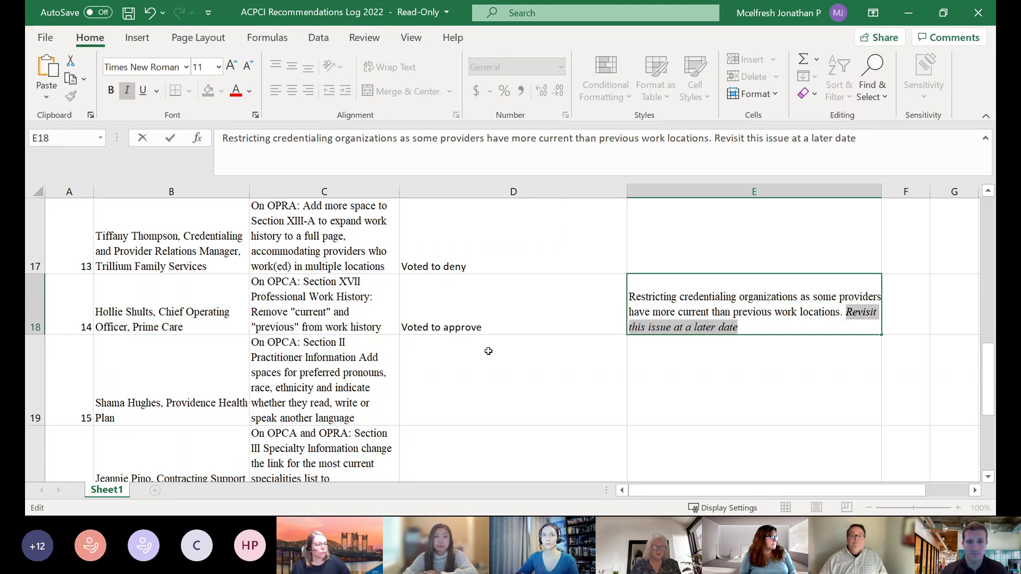
{"action": "left_click", "coordinate": [474, 396]}
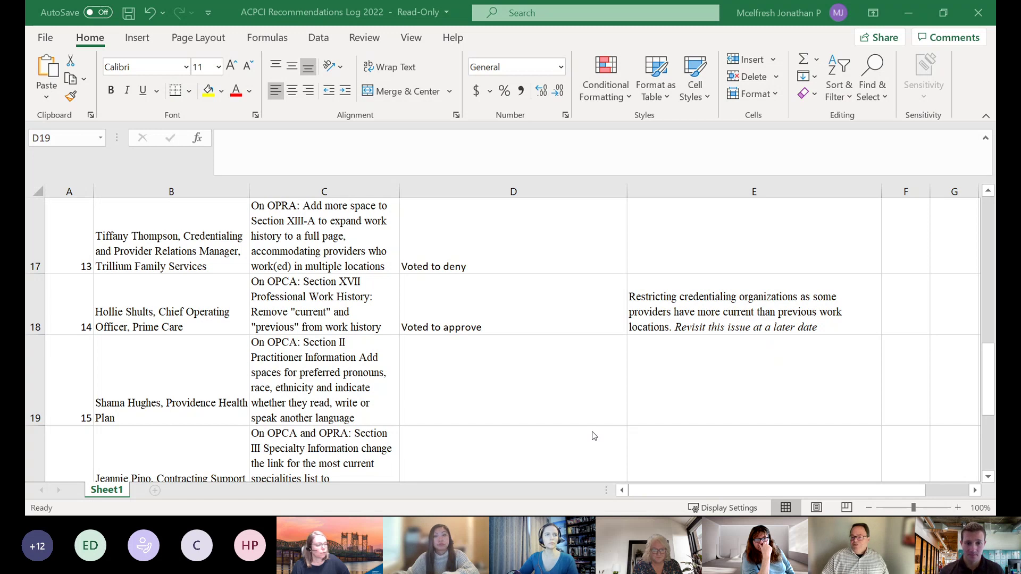
{"action": "left_click", "coordinate": [542, 405]}
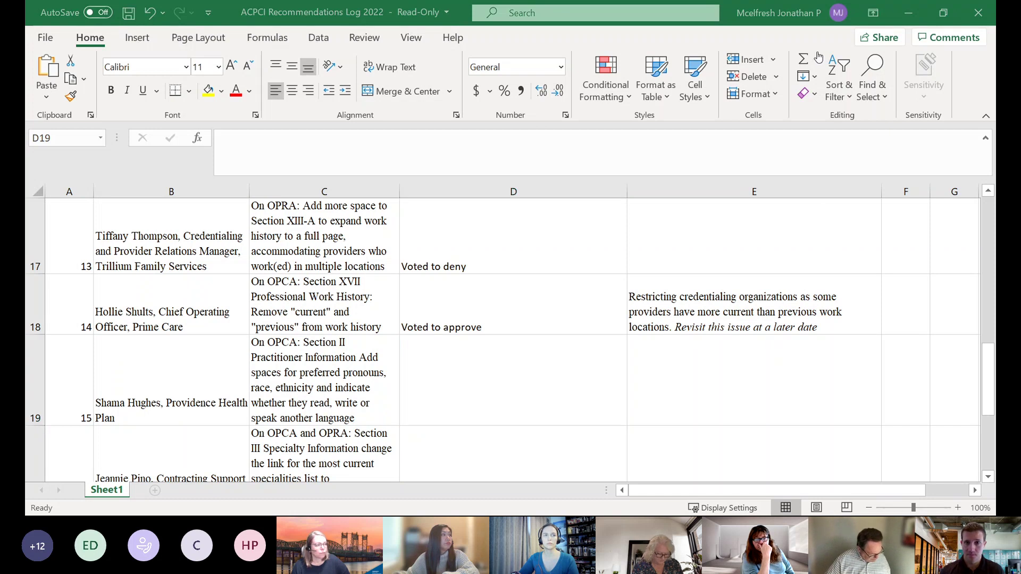
{"action": "left_click", "coordinate": [543, 378]}
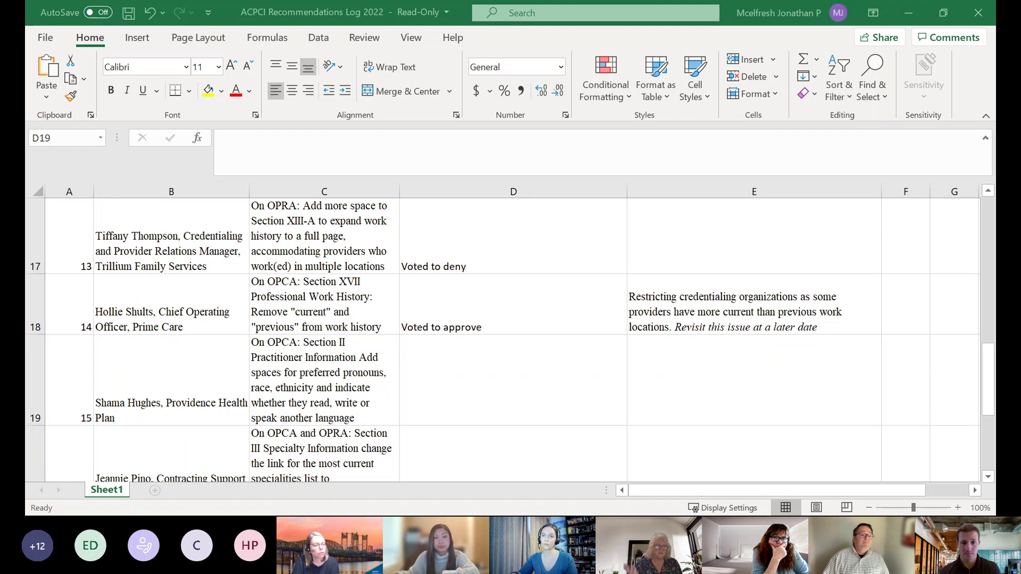
{"action": "left_click", "coordinate": [603, 478]}
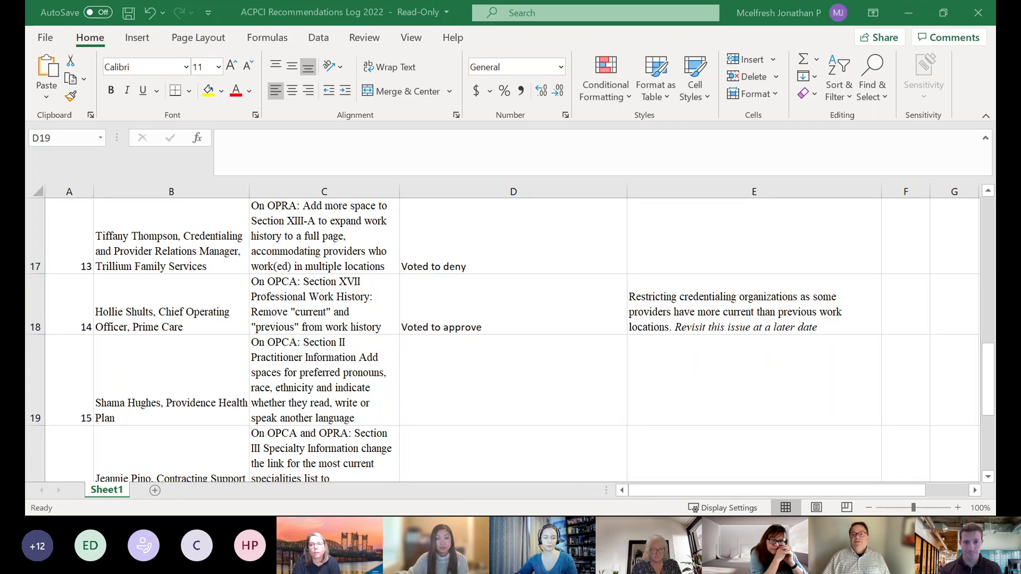
{"action": "left_click", "coordinate": [496, 347]}
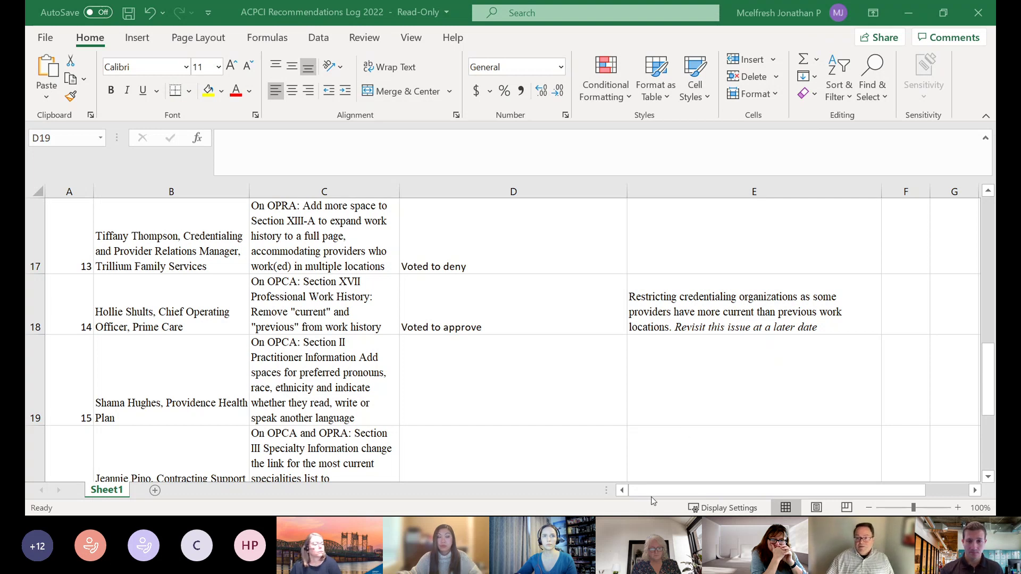
Enter "Voted to deny" in cell D19 for suggestion 15, adding spaces for pronouns, race, ethnicity and languages to OPCA Section II.
{"action": "left_click", "coordinate": [489, 404]}
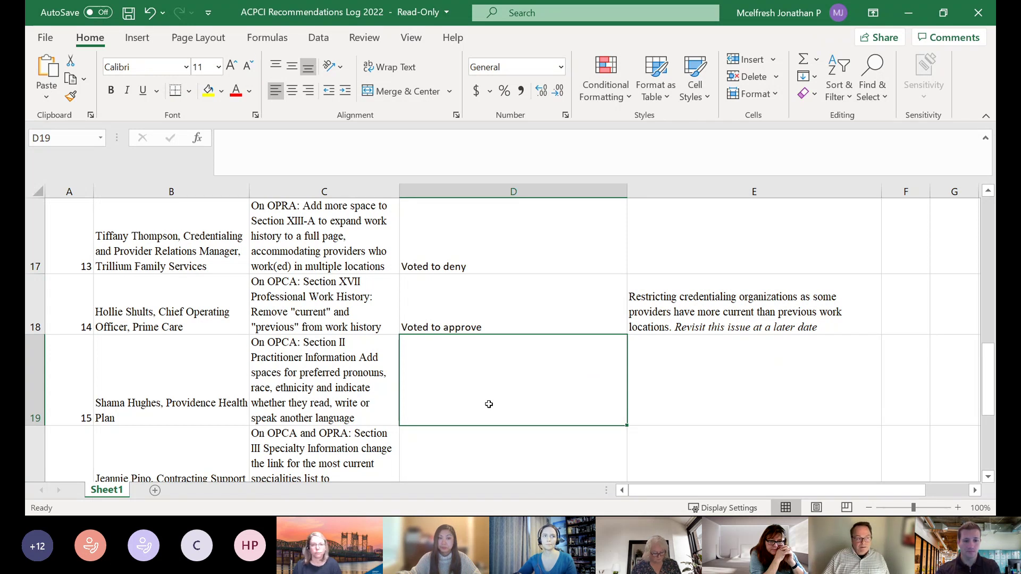
{"action": "type", "text": "Voted to"}
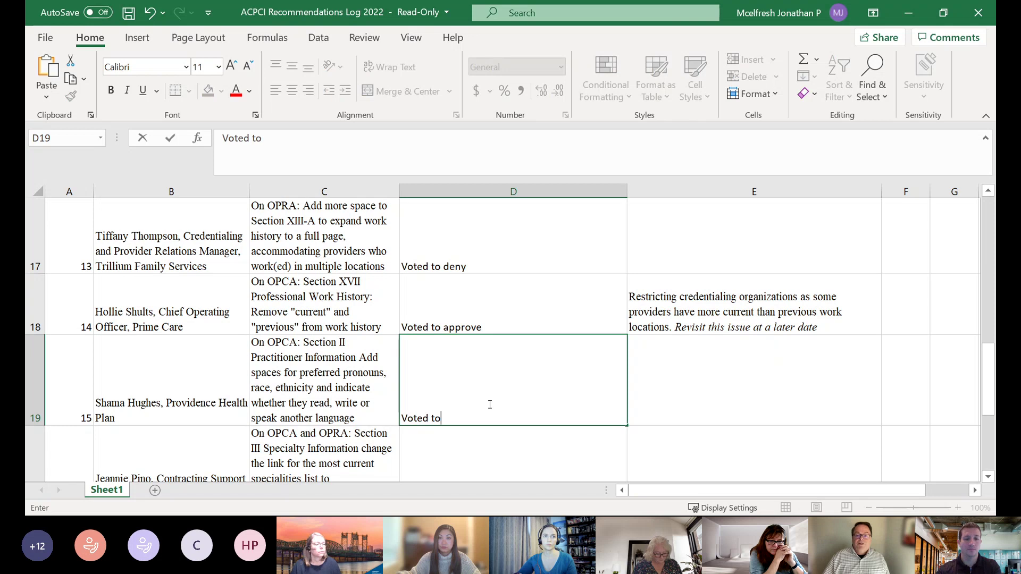
{"action": "type", "text": " deny"}
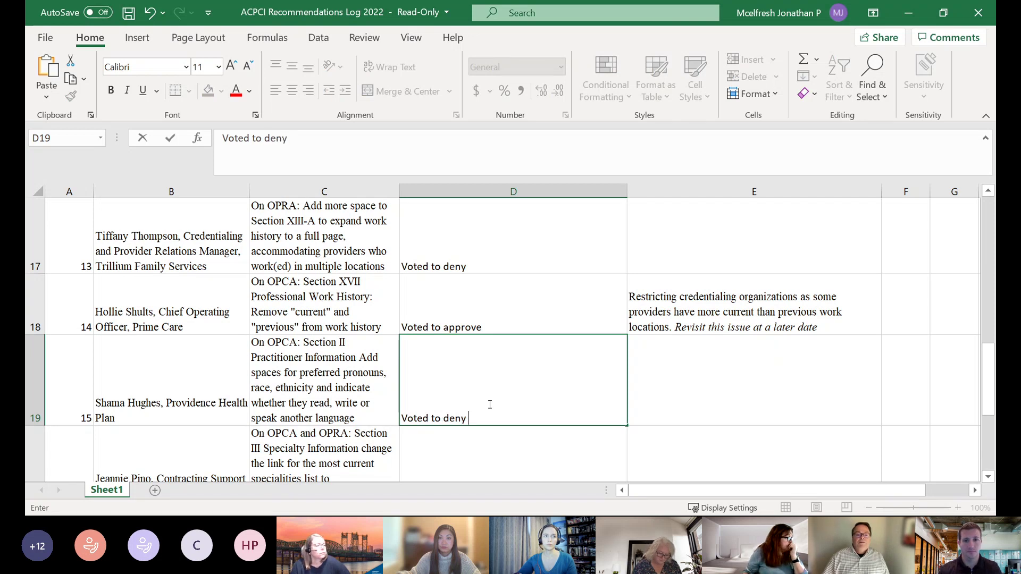
{"action": "left_click", "coordinate": [988, 477]}
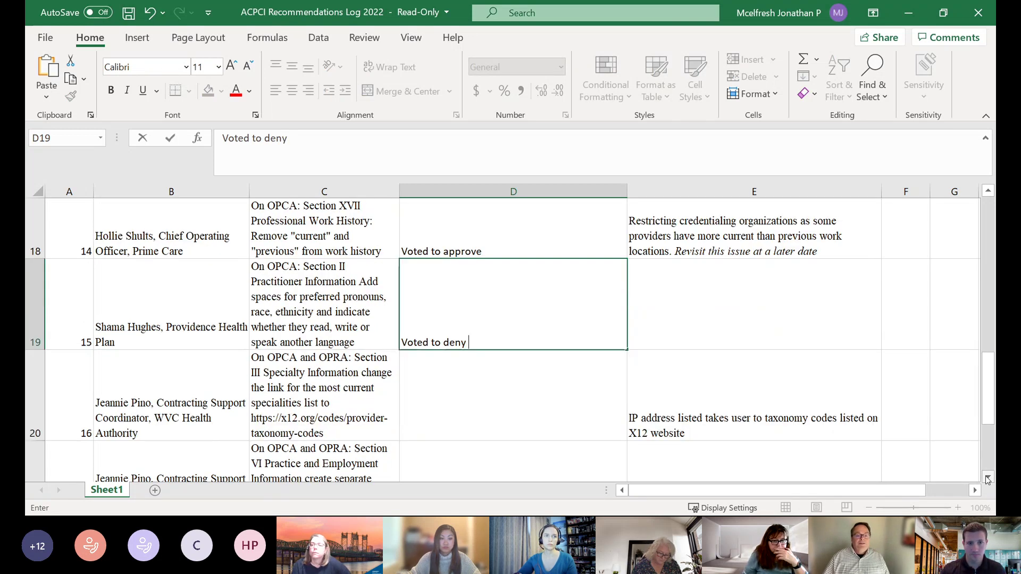
{"action": "left_click", "coordinate": [987, 477]}
{"action": "left_click", "coordinate": [452, 329]}
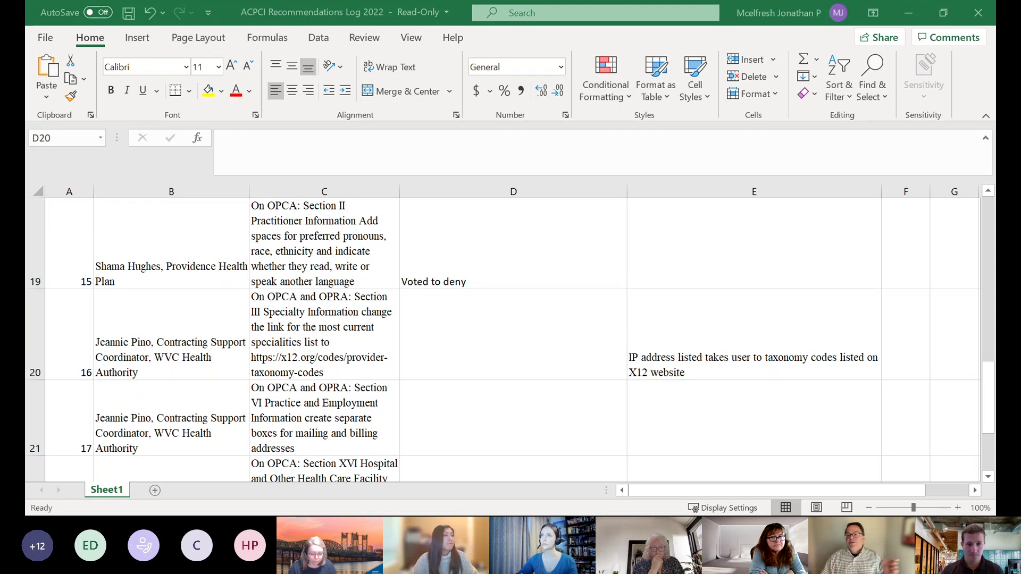
{"action": "key", "text": "alt+Tab"}
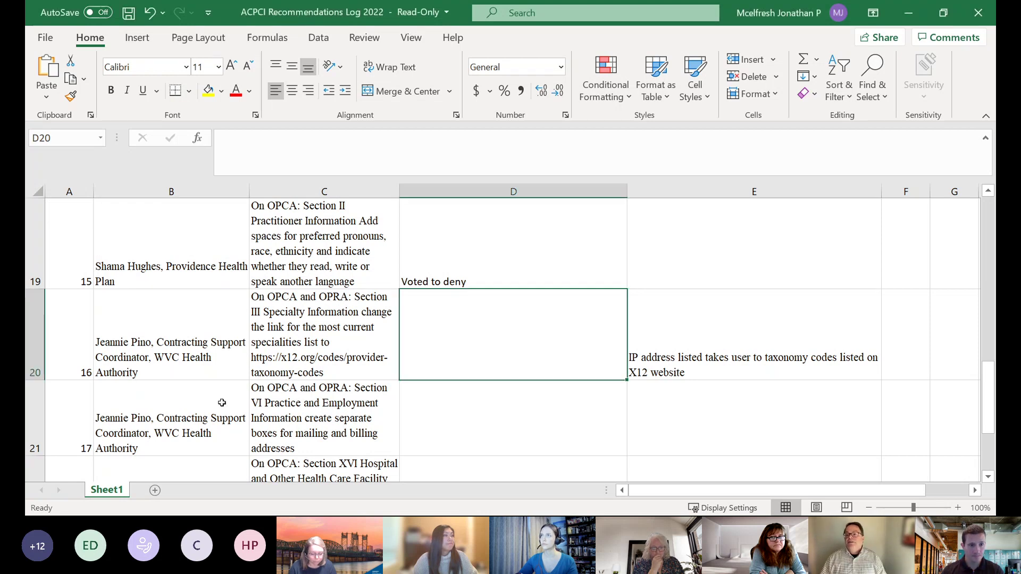
{"action": "left_click", "coordinate": [289, 359]}
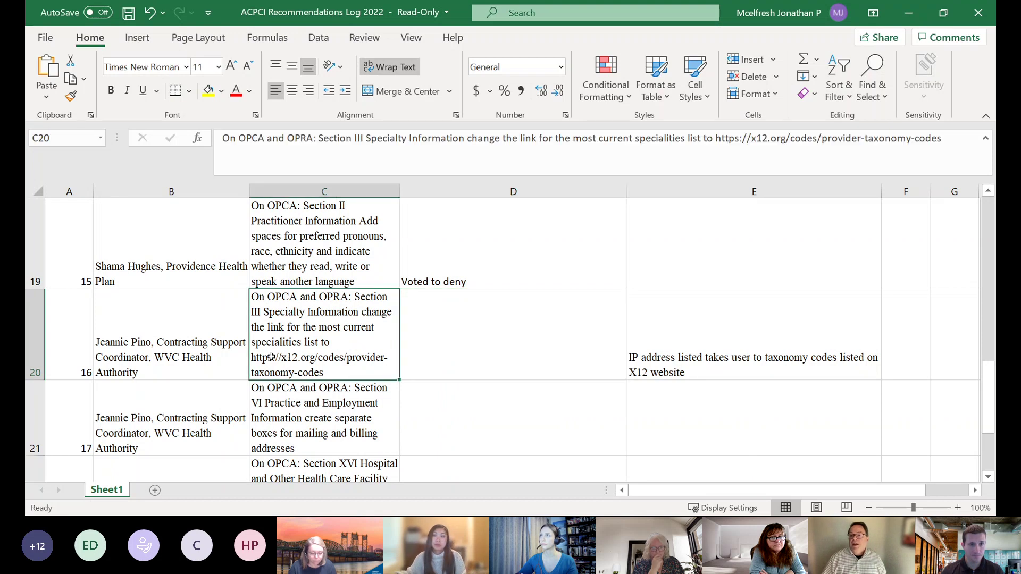
{"action": "left_click", "coordinate": [714, 138]}
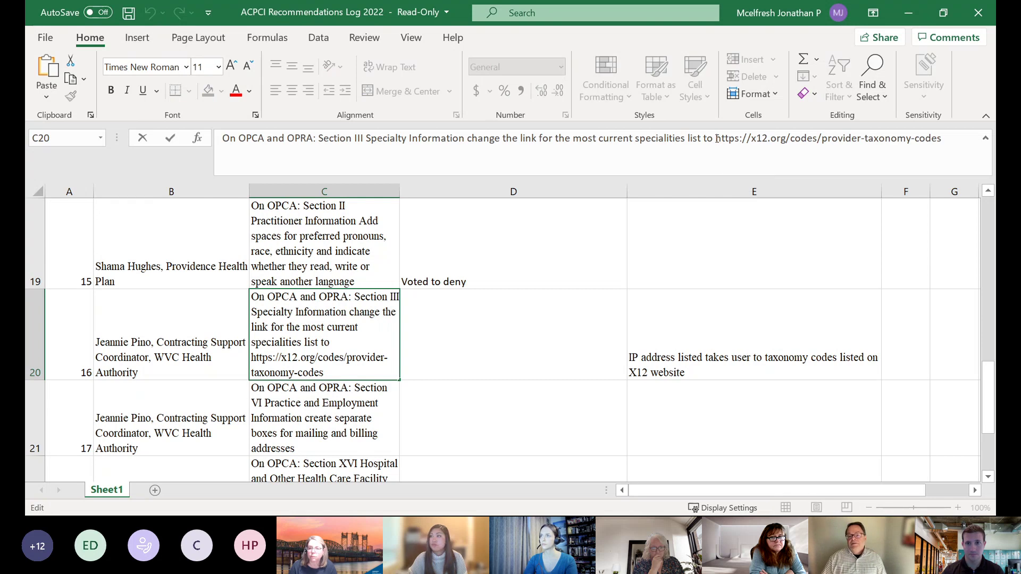
{"action": "left_click_drag", "start_coordinate": [715, 139], "coordinate": [801, 139]}
{"action": "left_click_drag", "start_coordinate": [859, 120], "coordinate": [952, 114]}
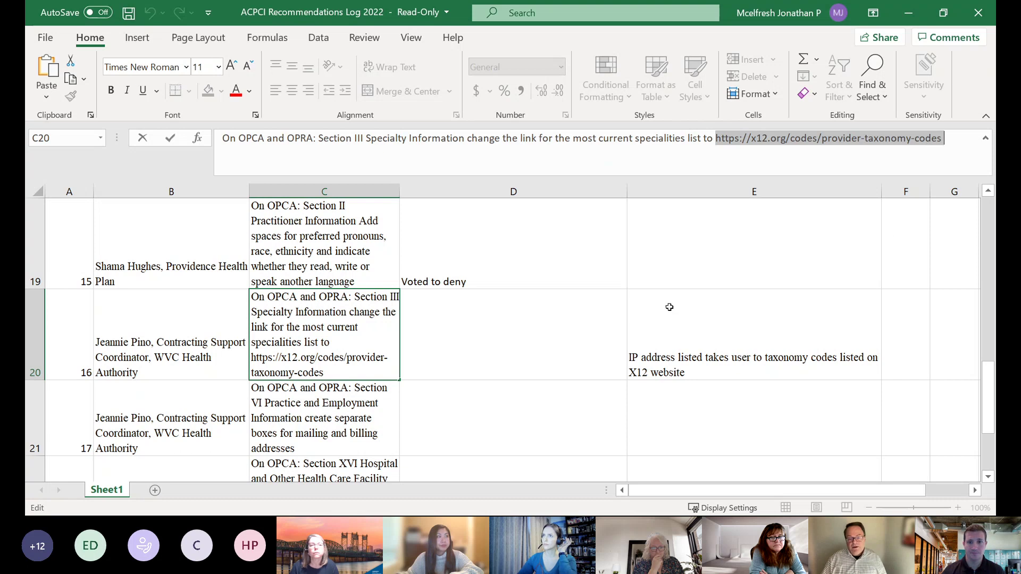
{"action": "left_click", "coordinate": [559, 330]}
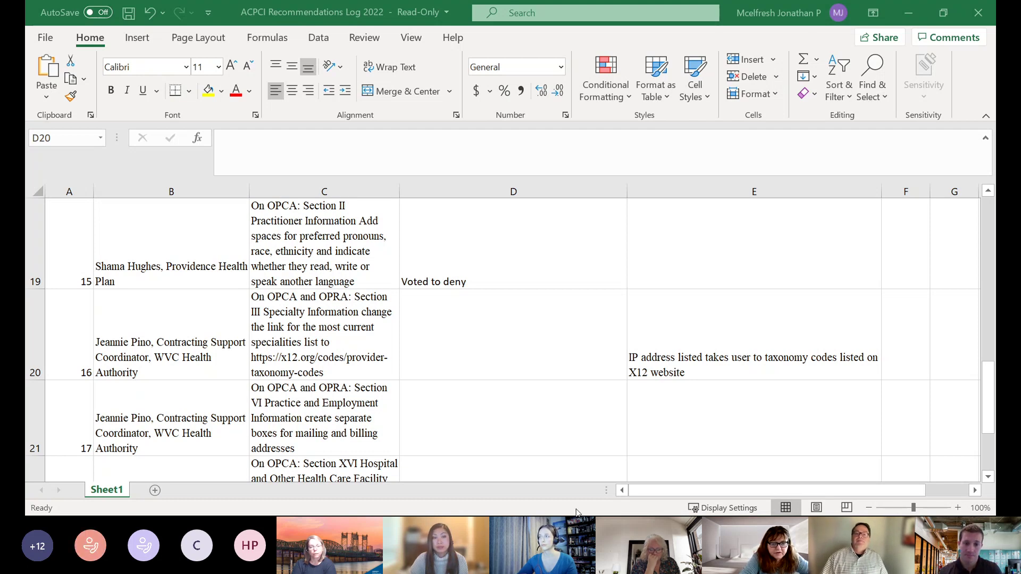
Enter "Voted to approve" in cell D20 for suggestion 16, changing the specialties list link in Section III of OPCA and OPRA.
{"action": "left_click", "coordinate": [449, 337]}
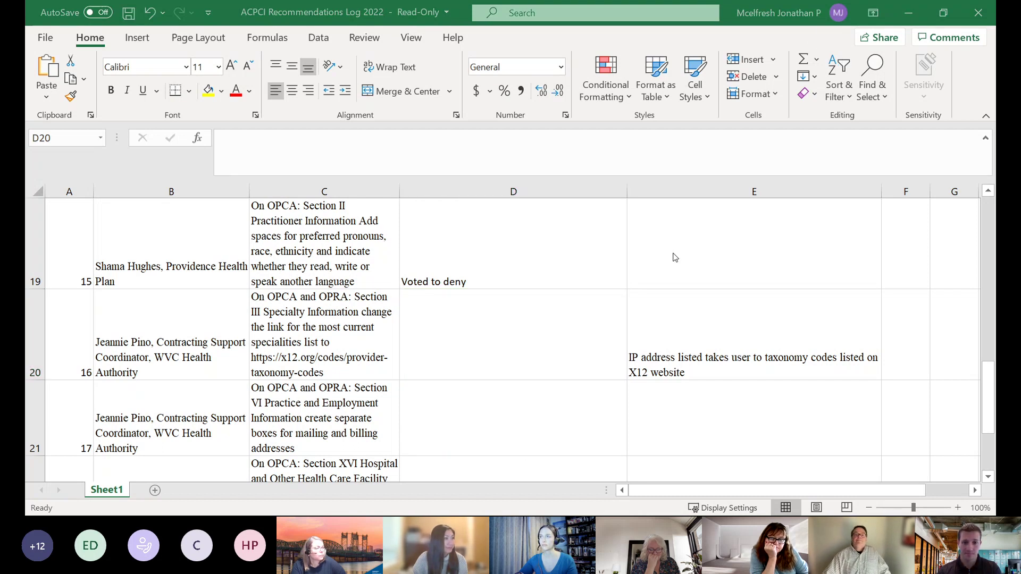
{"action": "left_click", "coordinate": [511, 367]}
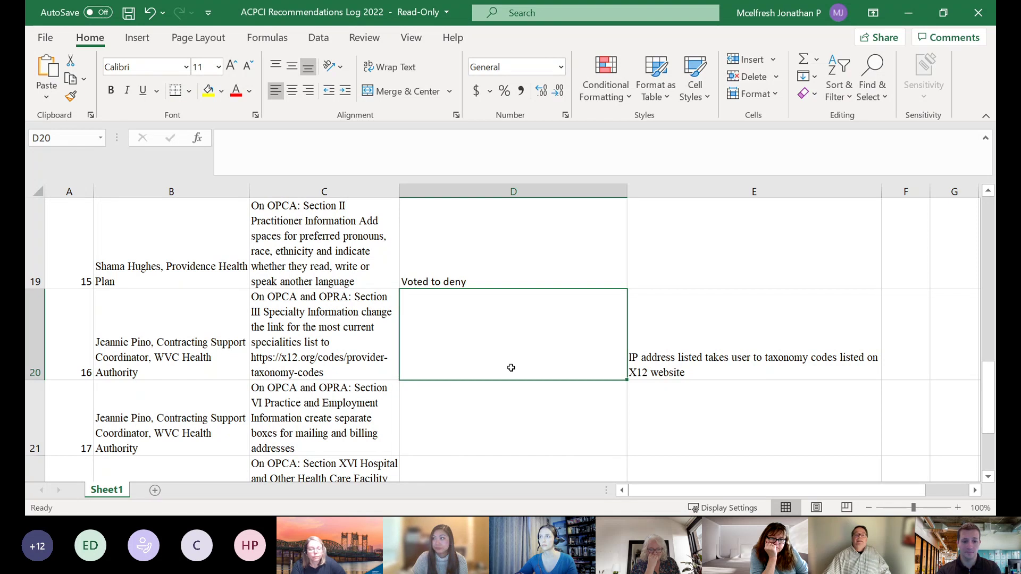
{"action": "type", "text": "V"}
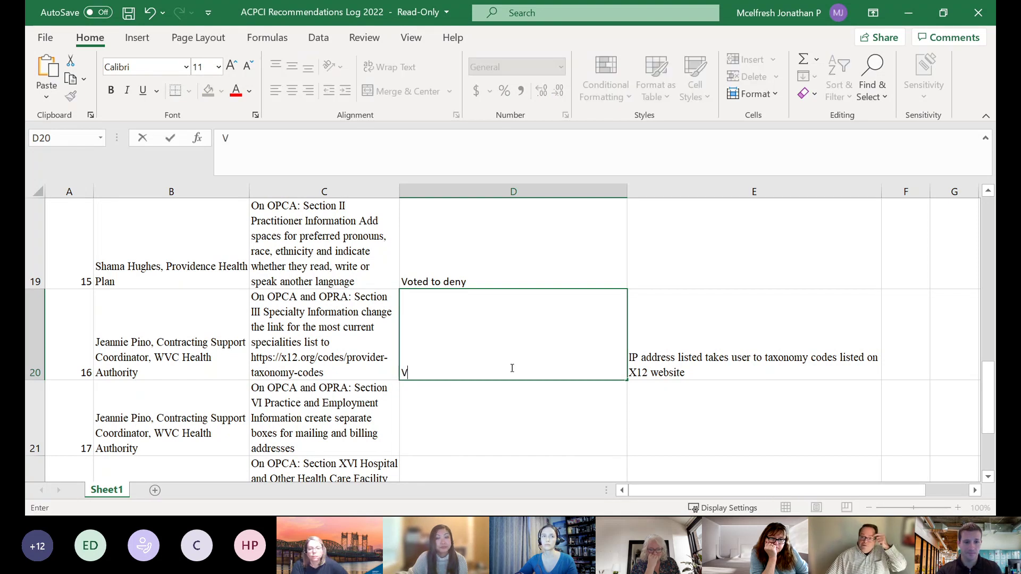
{"action": "type", "text": "oted to "}
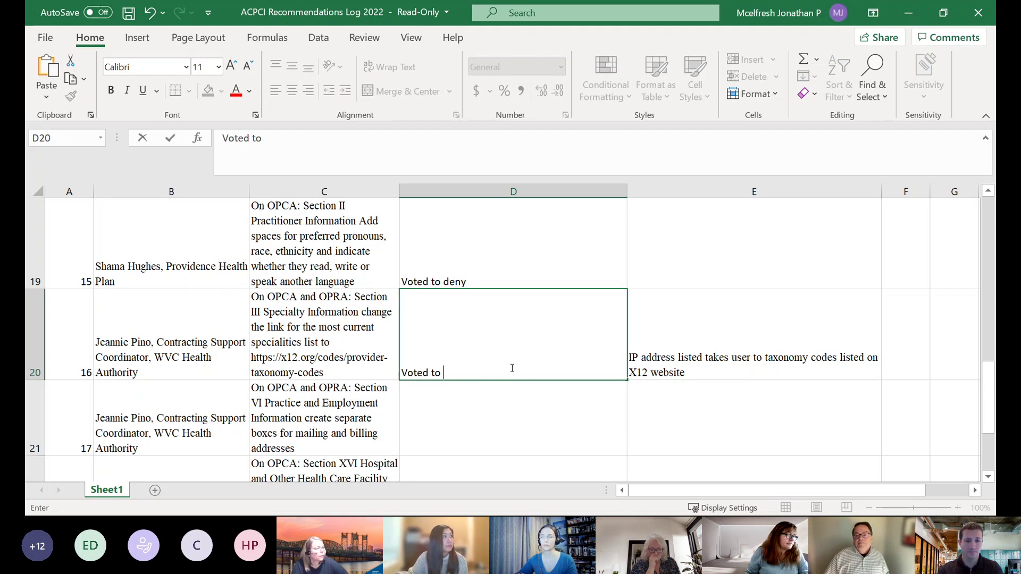
{"action": "type", "text": "approve"}
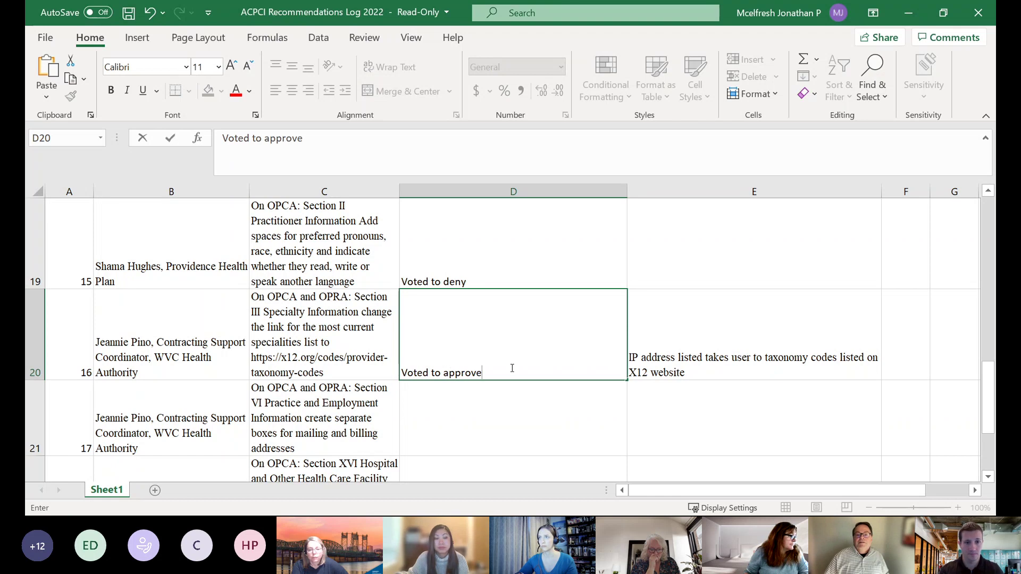
{"action": "left_click", "coordinate": [511, 429]}
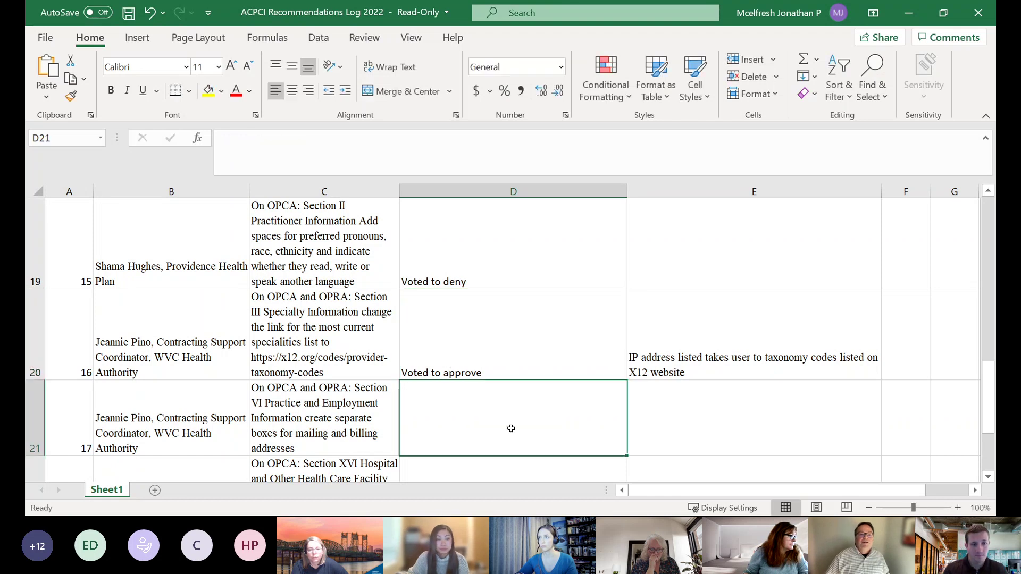
Enter "Voted to deny" in cell D21 for suggestion 17, creating separate boxes for mailing and billing addresses.
{"action": "left_click", "coordinate": [988, 477]}
{"action": "left_click", "coordinate": [988, 477]}
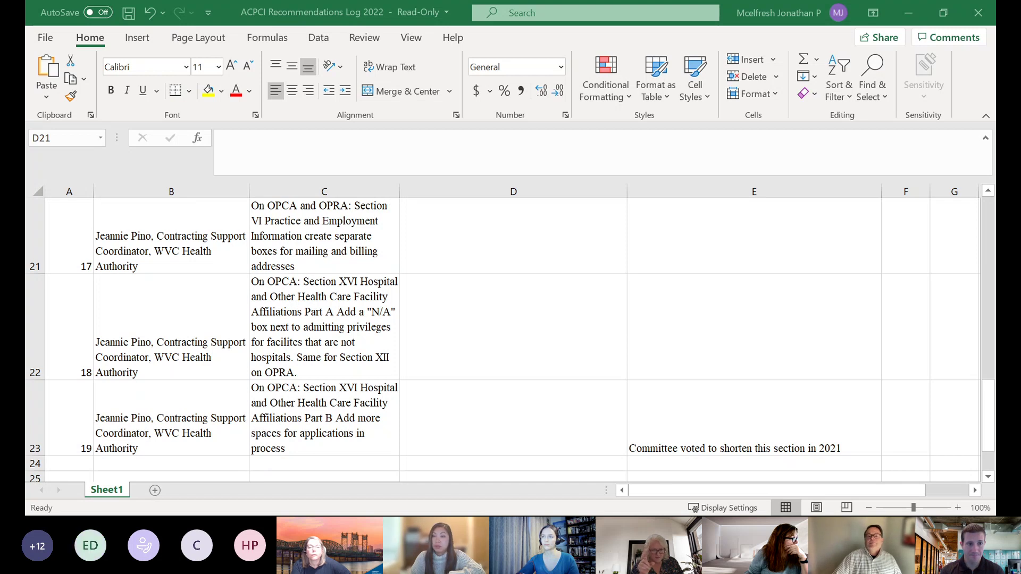
{"action": "left_click", "coordinate": [586, 480]}
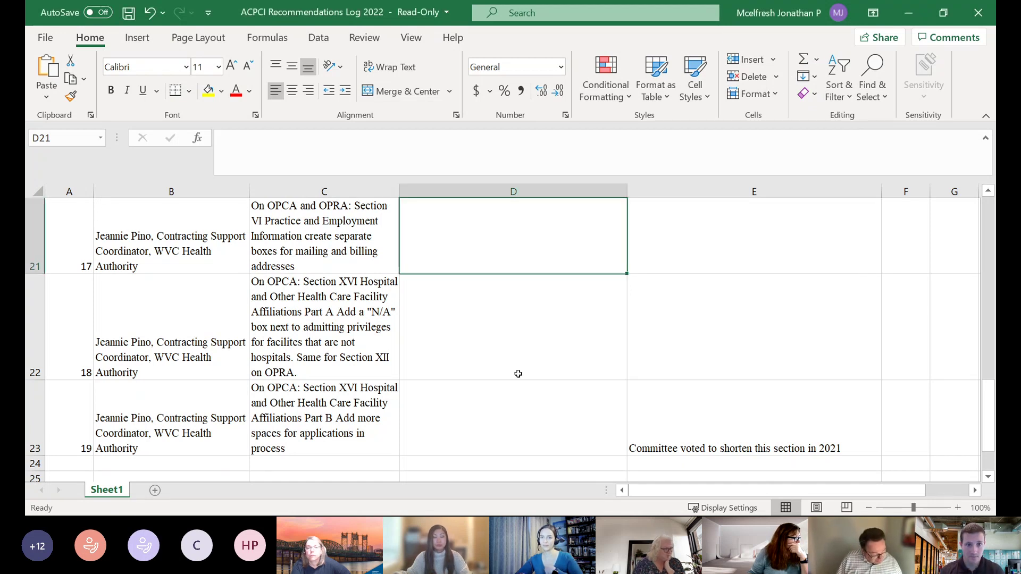
{"action": "type", "text": "V"}
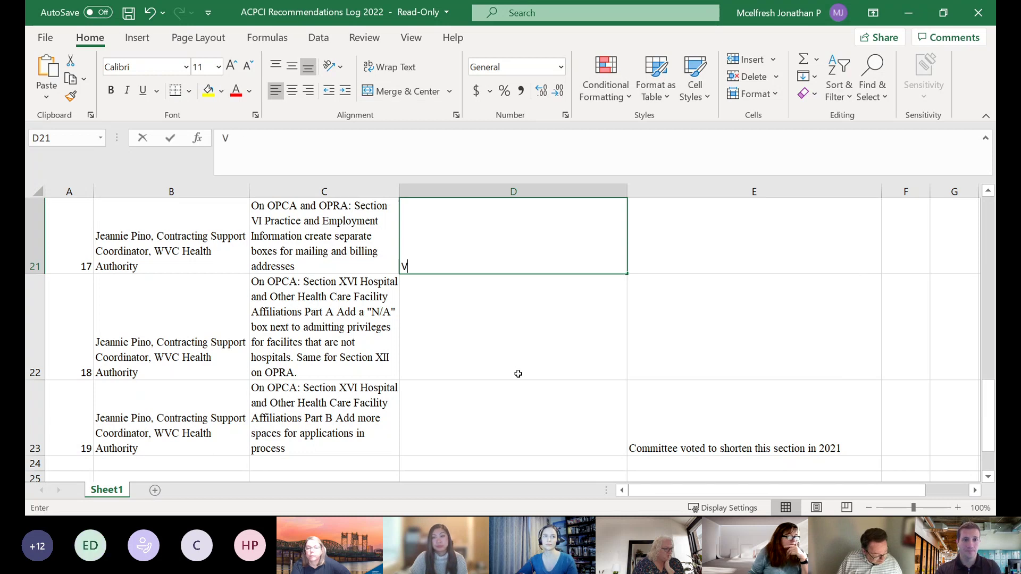
{"action": "type", "text": "oted to deny"}
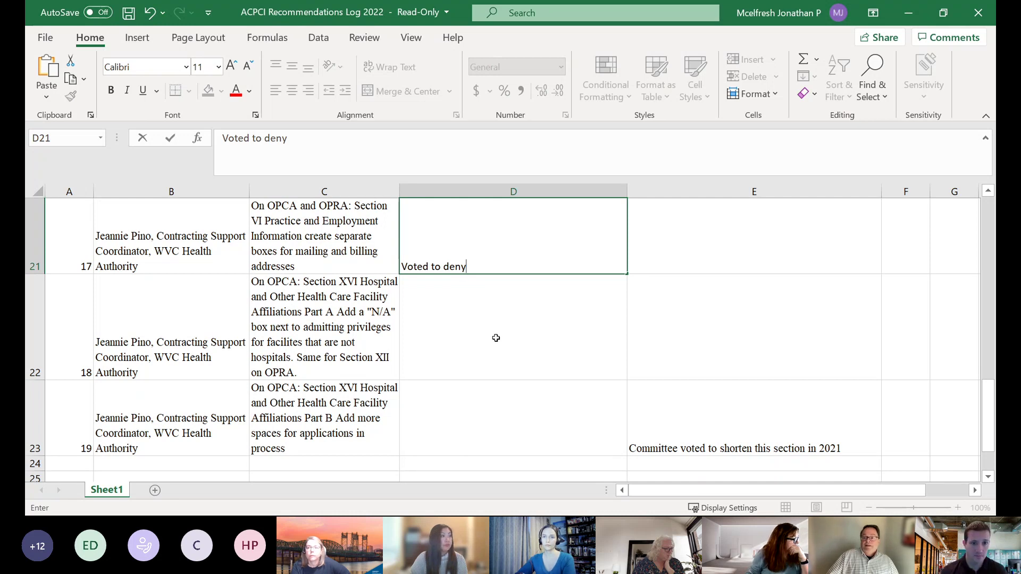
{"action": "left_click", "coordinate": [464, 339]}
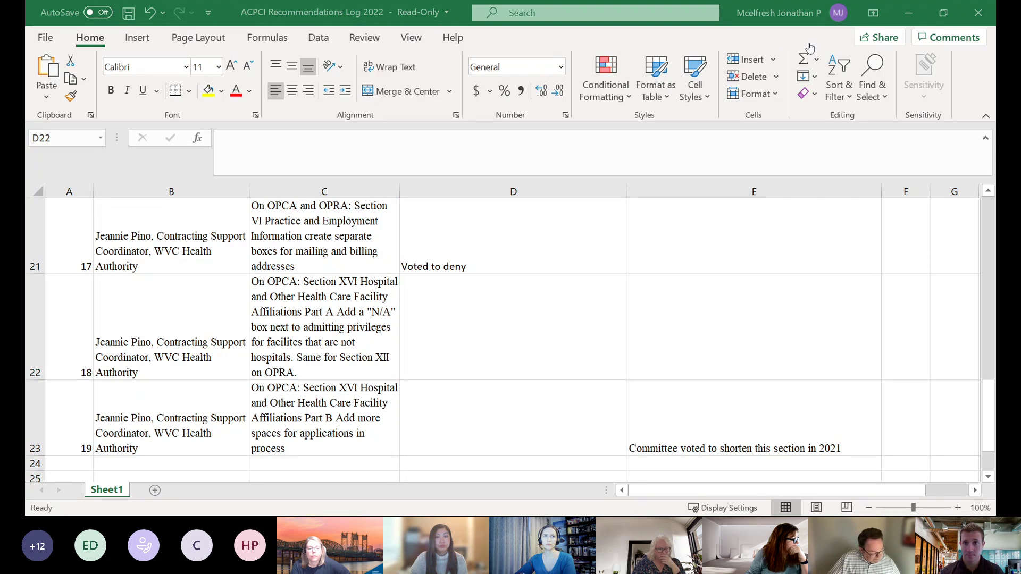
{"action": "left_click", "coordinate": [513, 374]}
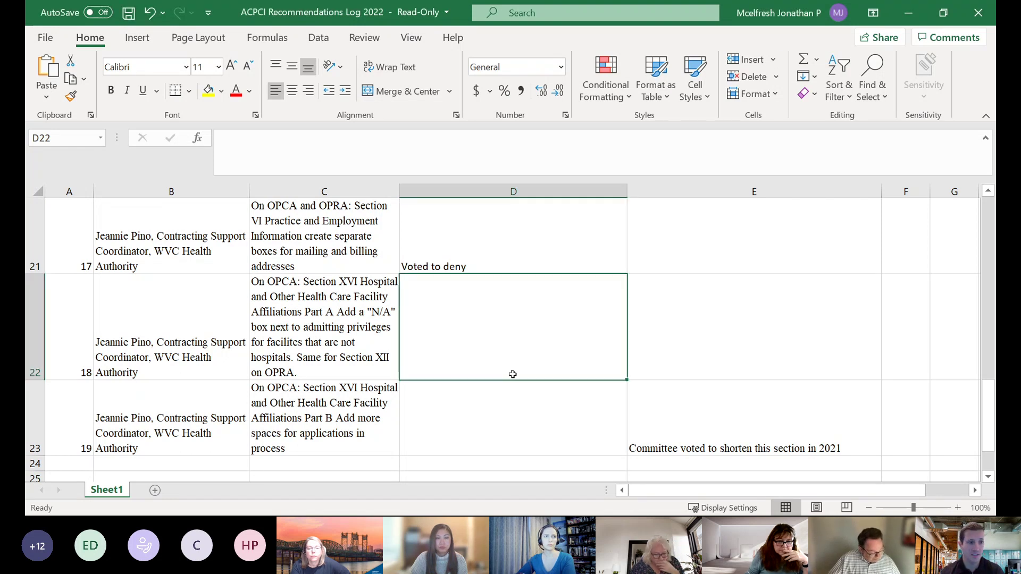
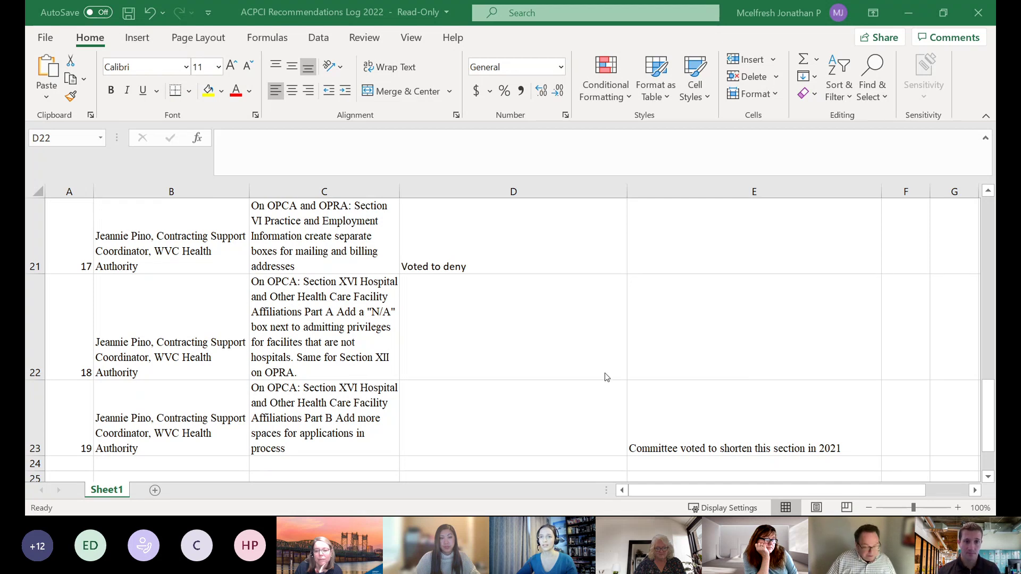
{"action": "left_click", "coordinate": [490, 346]}
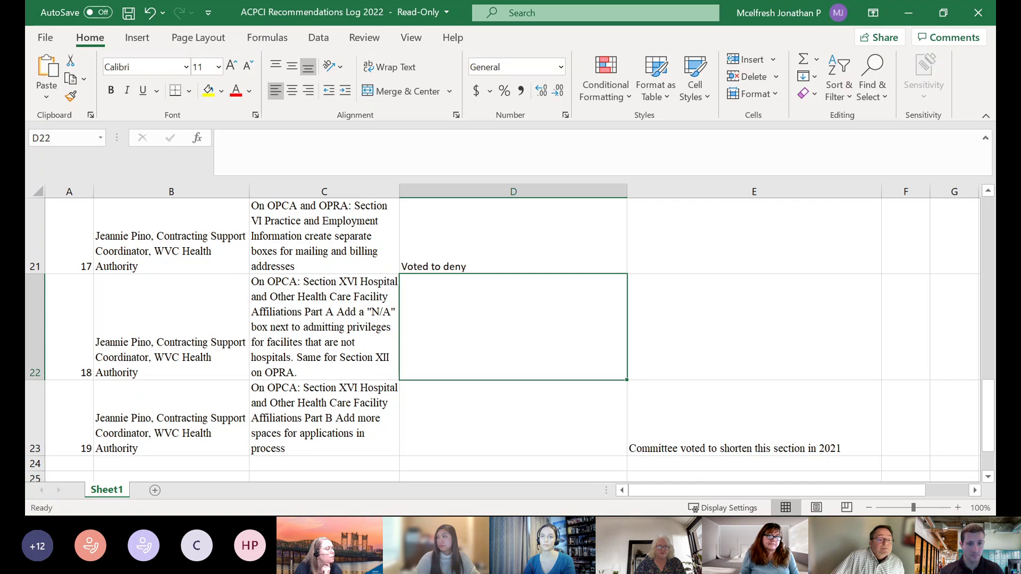
{"action": "left_click", "coordinate": [478, 500]}
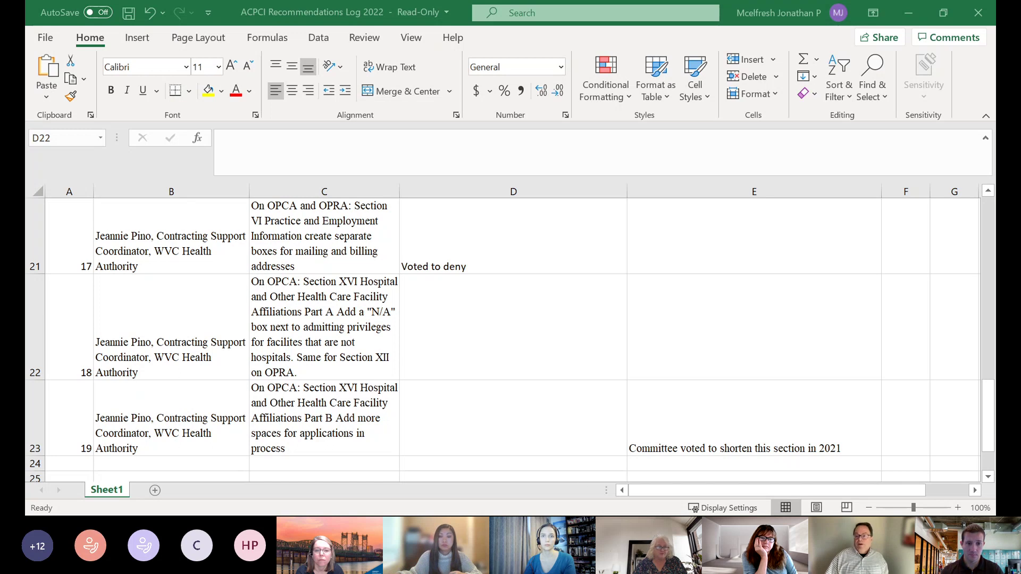
{"action": "key", "text": "alt+Tab"}
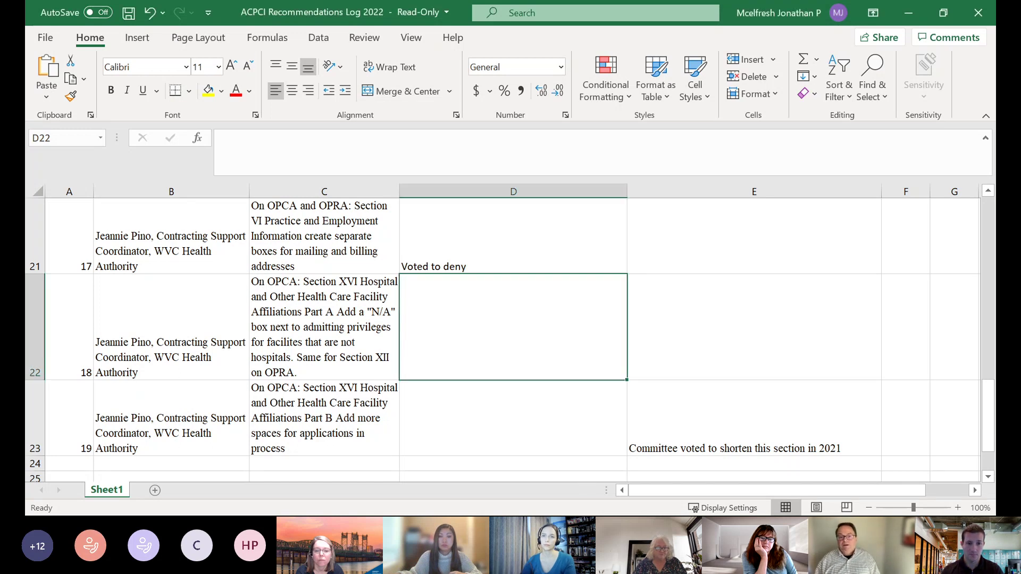
{"action": "key", "text": "alt+Tab"}
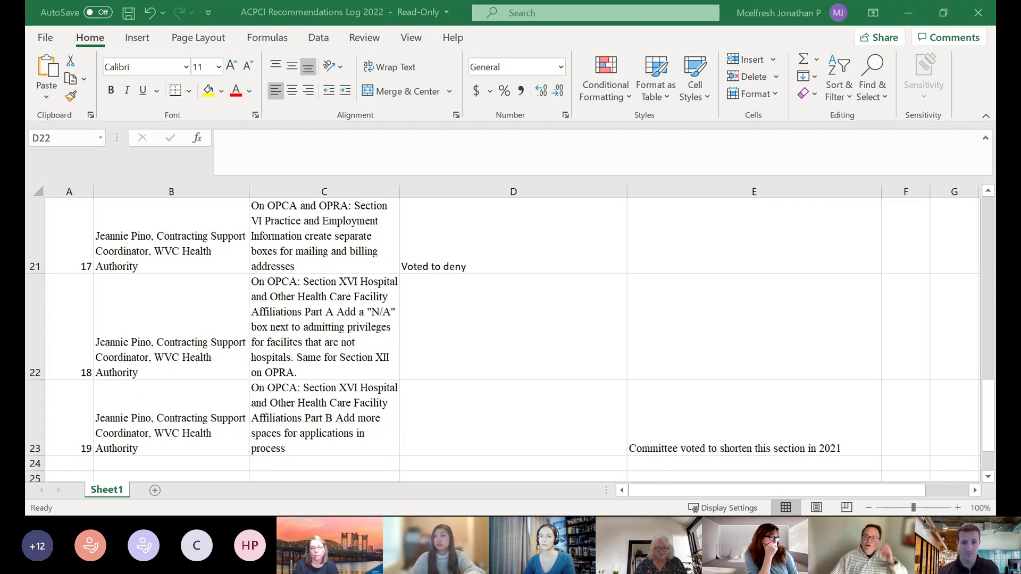
{"action": "left_click", "coordinate": [464, 335]}
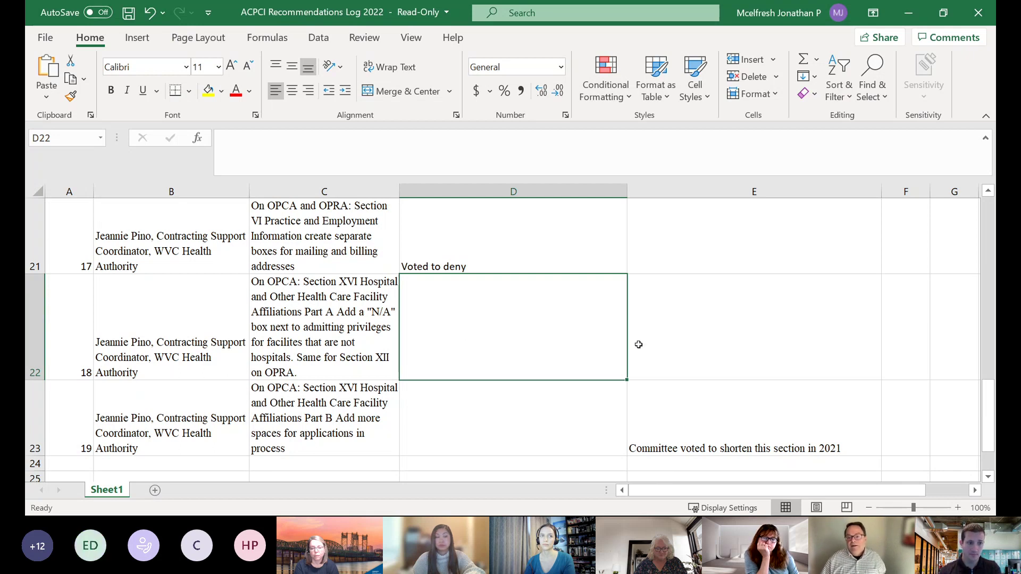
Add the note "Get further clarification from interested party" in cell E22 for suggestion 18.
{"action": "left_click", "coordinate": [681, 341]}
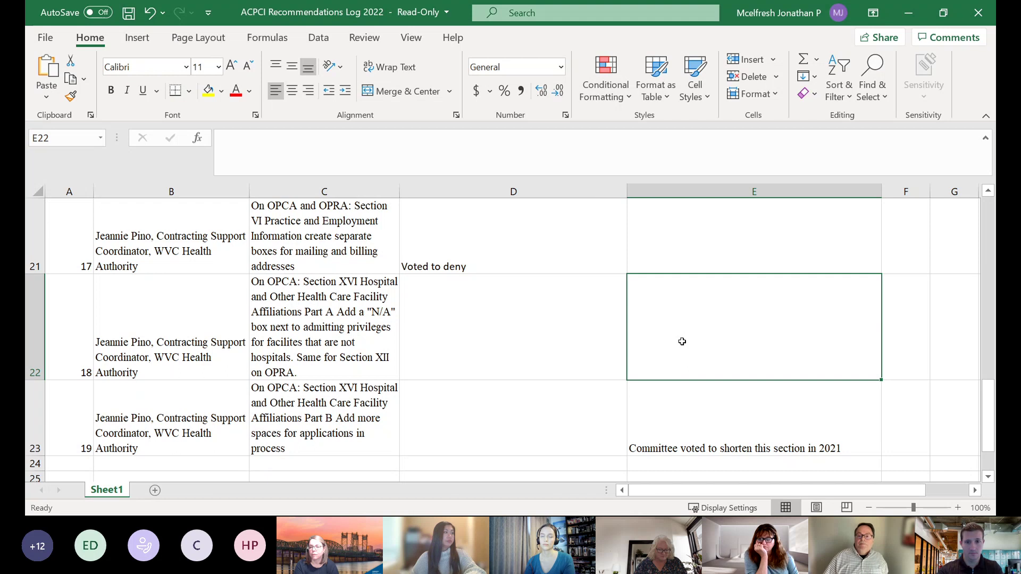
{"action": "type", "text": "Get "}
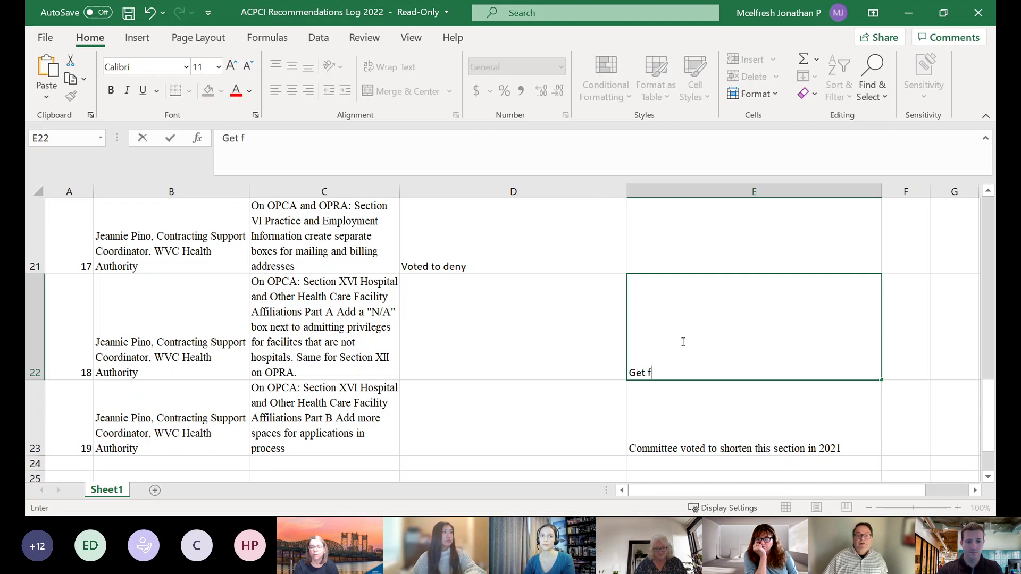
{"action": "type", "text": "further cla"}
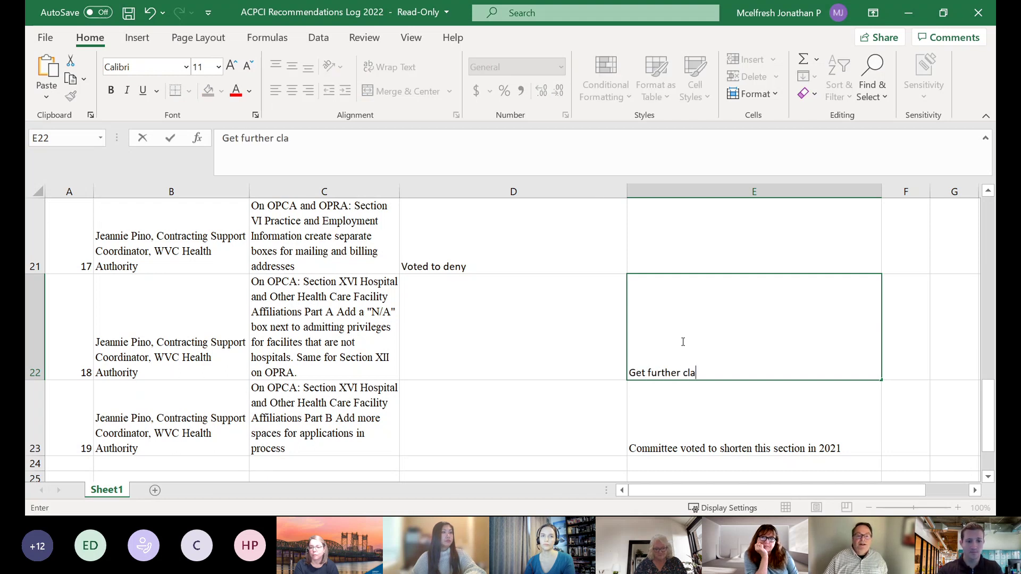
{"action": "type", "text": "rification f"}
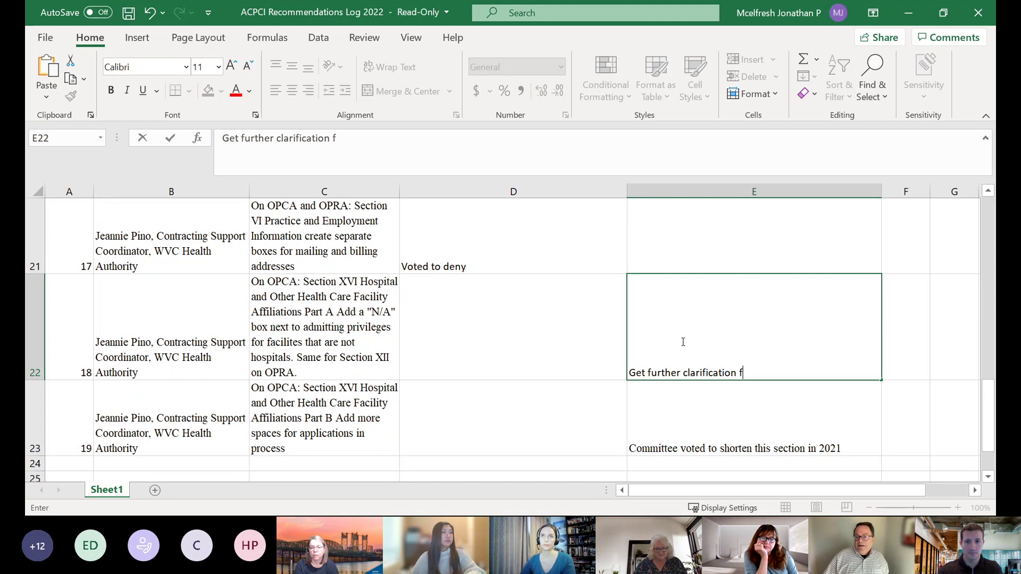
{"action": "type", "text": "rom interested "}
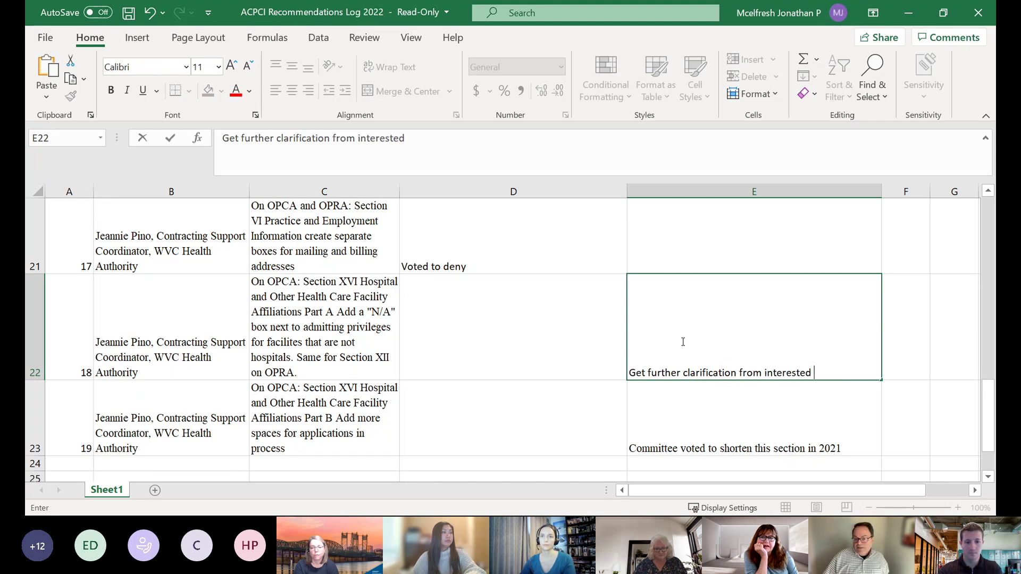
{"action": "type", "text": "party"}
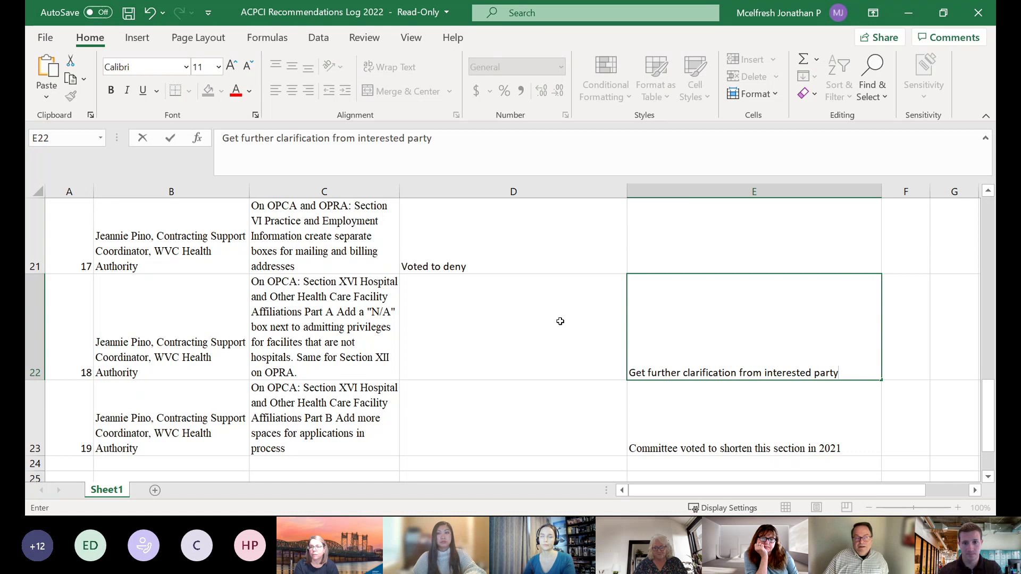
Enter "Voted to deny" in cell D22 for suggestion 18, adding an "N/A" box next to admitting privileges.
{"action": "left_click", "coordinate": [559, 321]}
{"action": "type", "text": "V"}
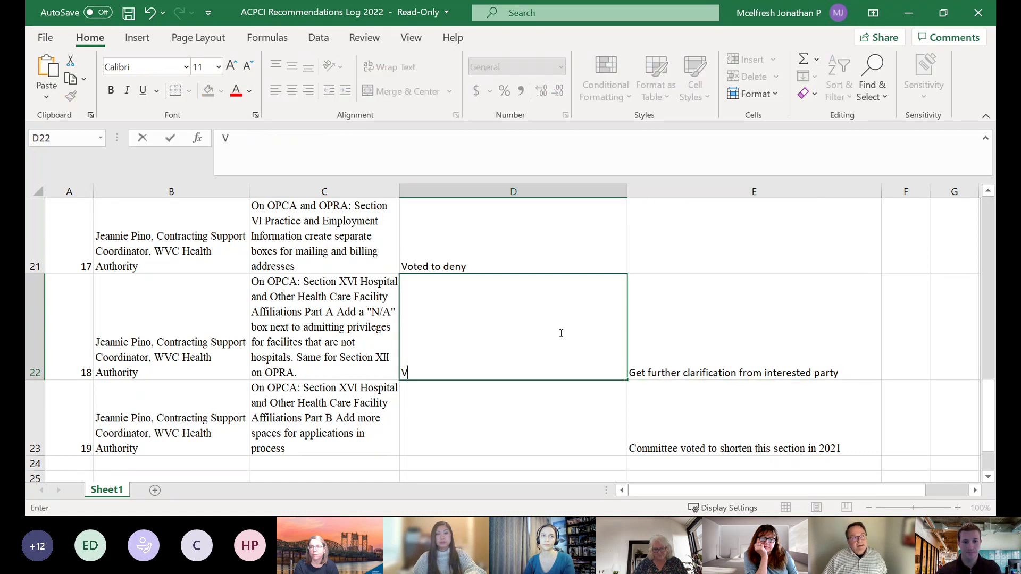
{"action": "type", "text": "oted to deny"}
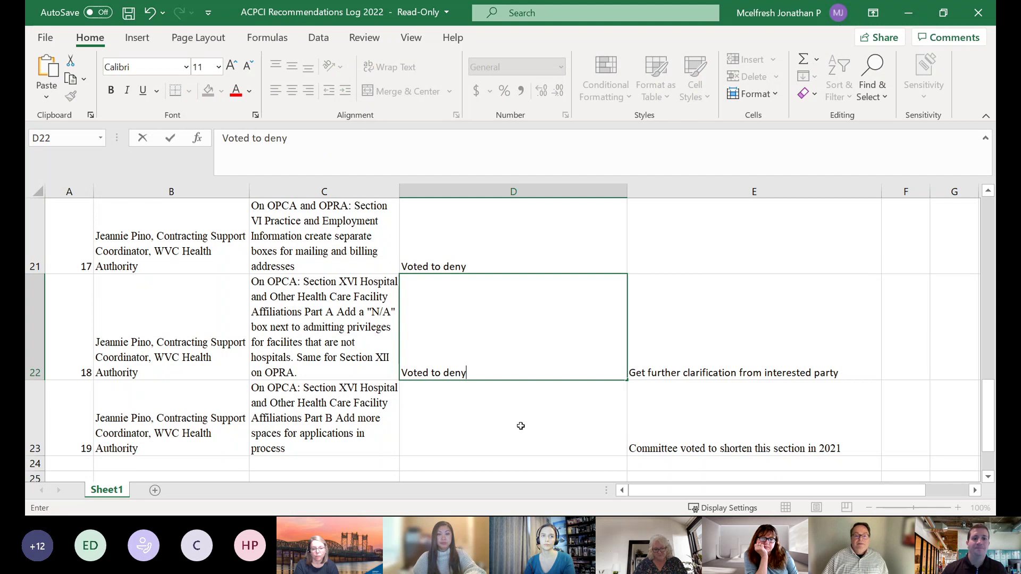
{"action": "key", "text": "Return"}
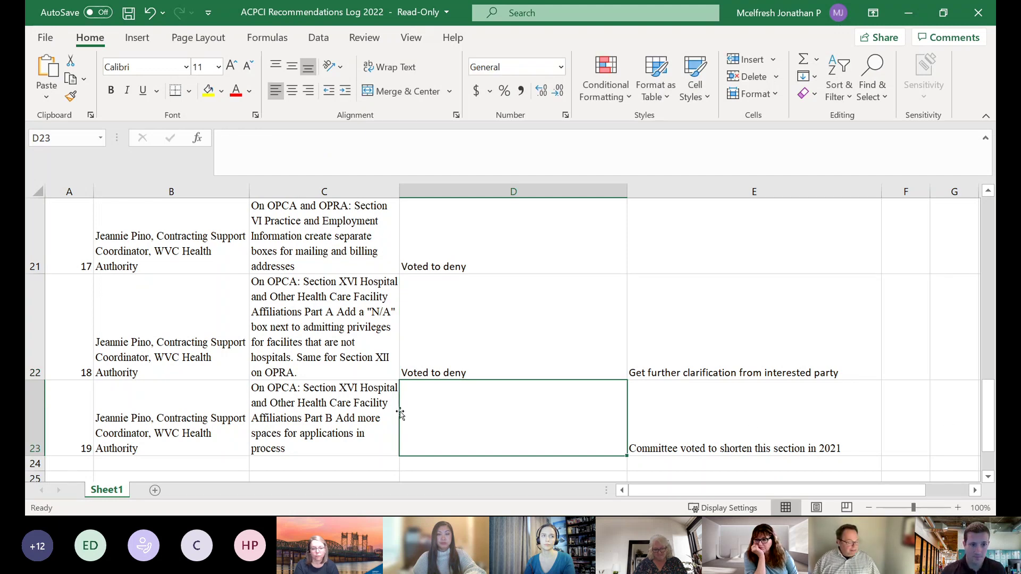
Enter "Voted to deny" in cell D23 for suggestion 19, adding more spaces for applications in process to OPCA Section XVI Part B.
{"action": "left_click", "coordinate": [692, 191]}
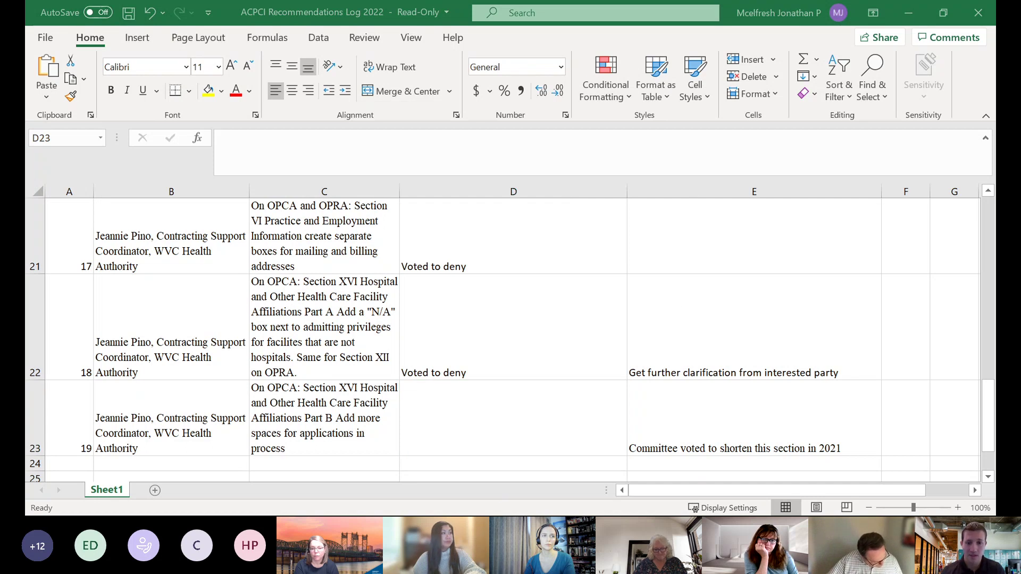
{"action": "left_click", "coordinate": [512, 411]}
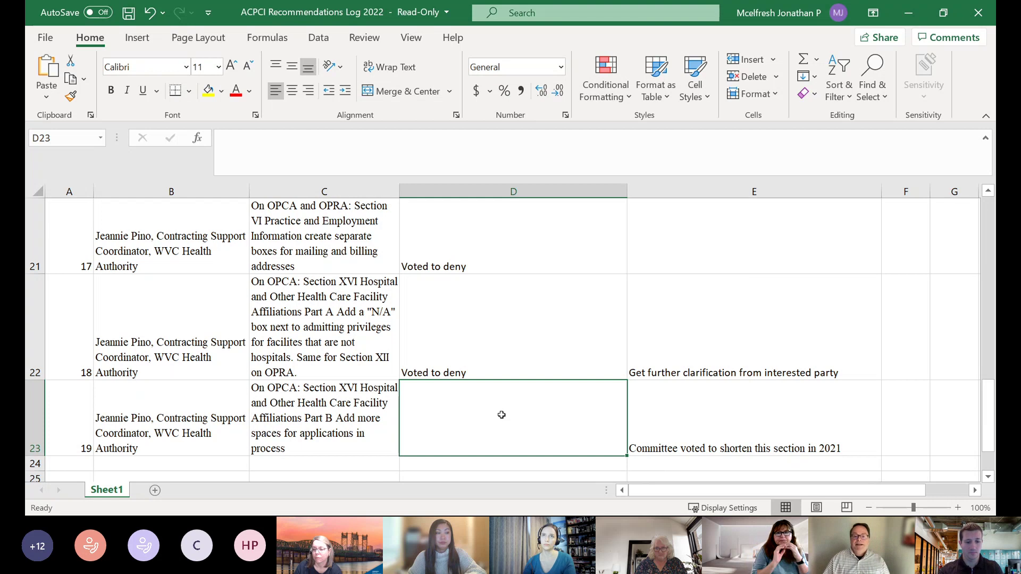
{"action": "type", "text": "Voted to den"}
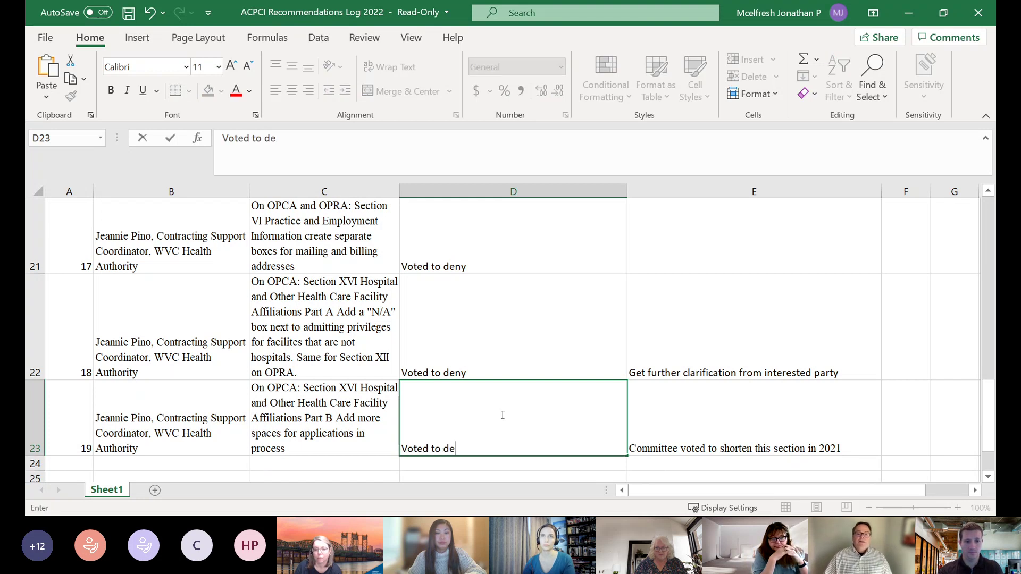